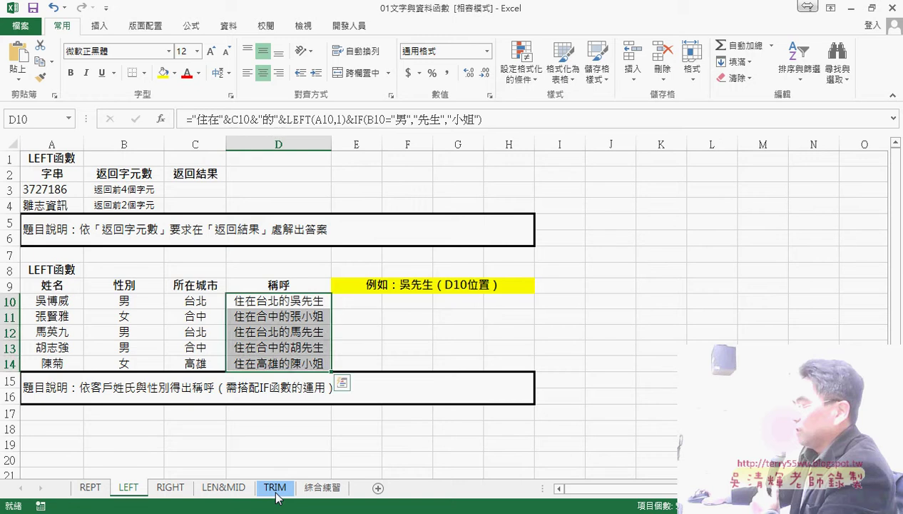
- On the TRIM sheet, enter =TRIM(A3) in B3 through Insert Function
{"action": "left_click", "coordinate": [275, 488]}
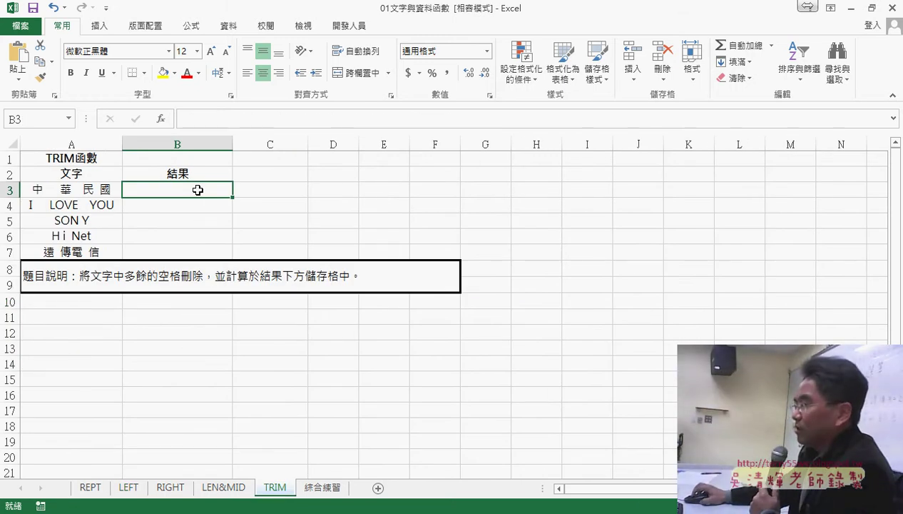
{"action": "left_click", "coordinate": [161, 119]}
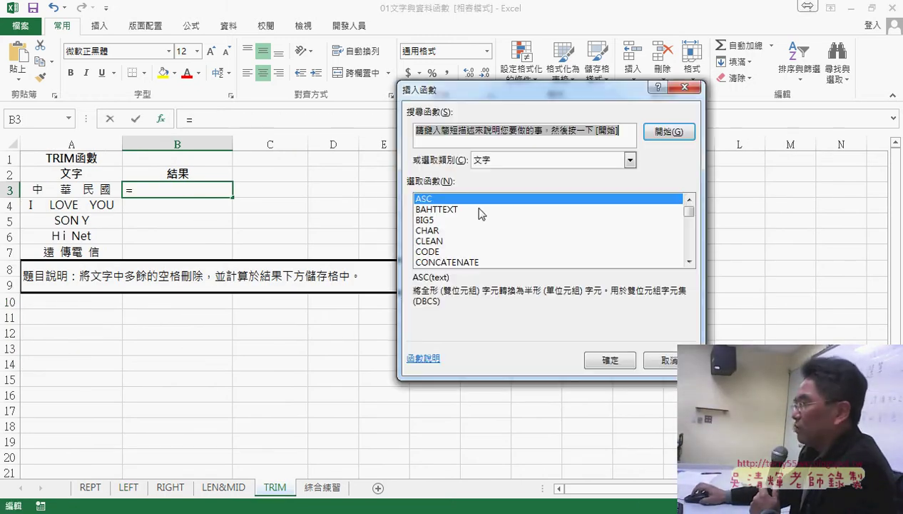
{"action": "left_click_drag", "start_coordinate": [689, 212], "coordinate": [689, 245]}
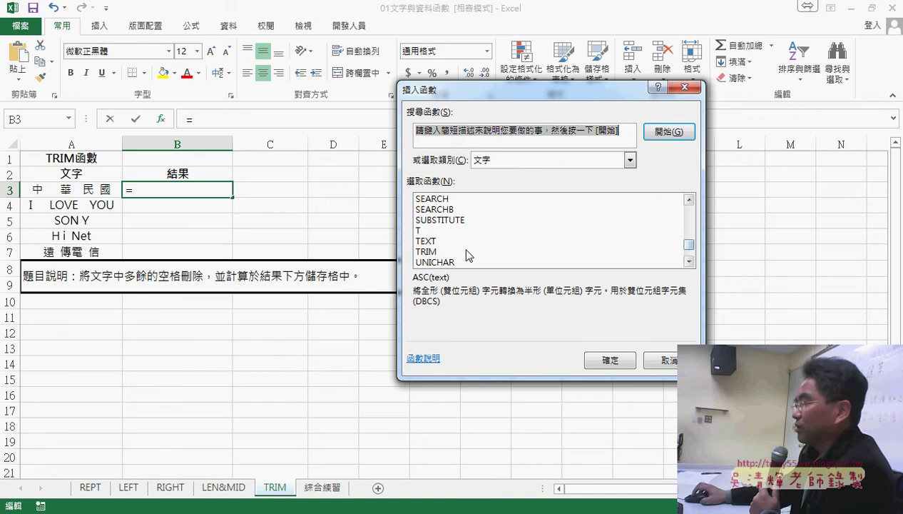
{"action": "left_click", "coordinate": [499, 252]}
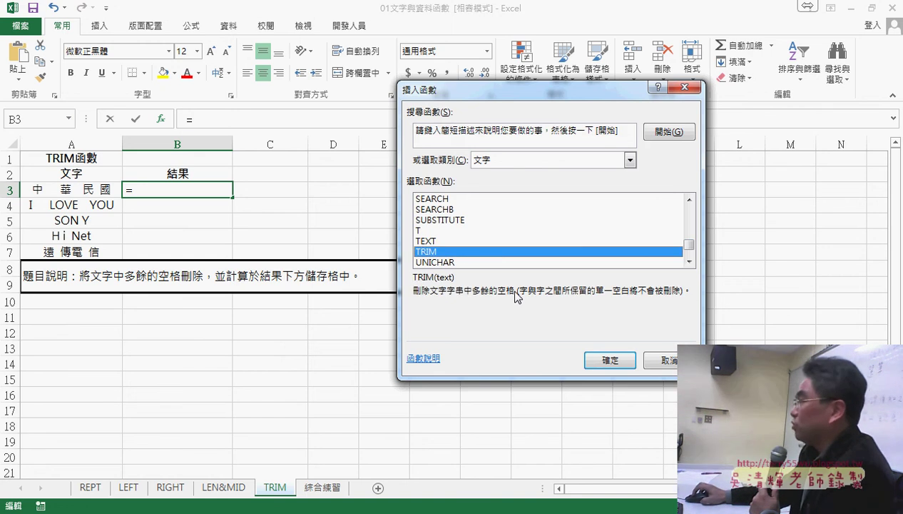
{"action": "left_click", "coordinate": [608, 360]}
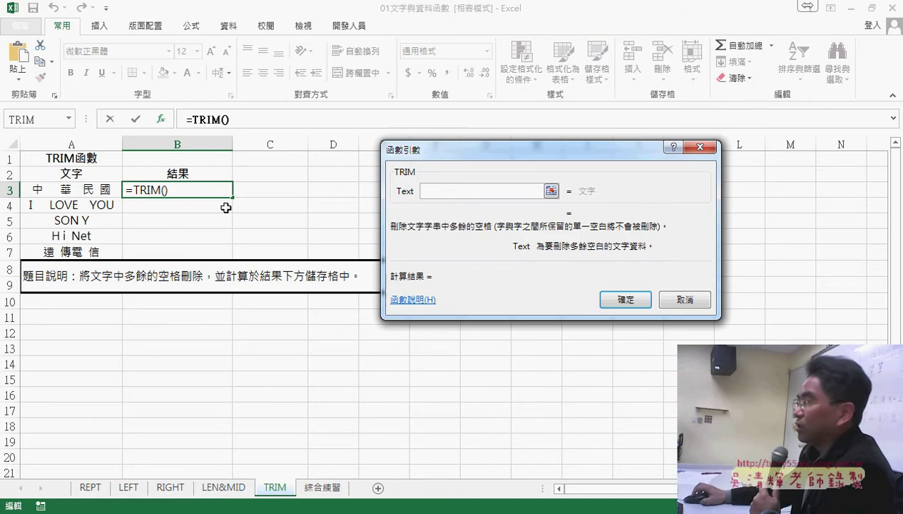
{"action": "left_click", "coordinate": [101, 191]}
{"action": "left_click", "coordinate": [626, 301]}
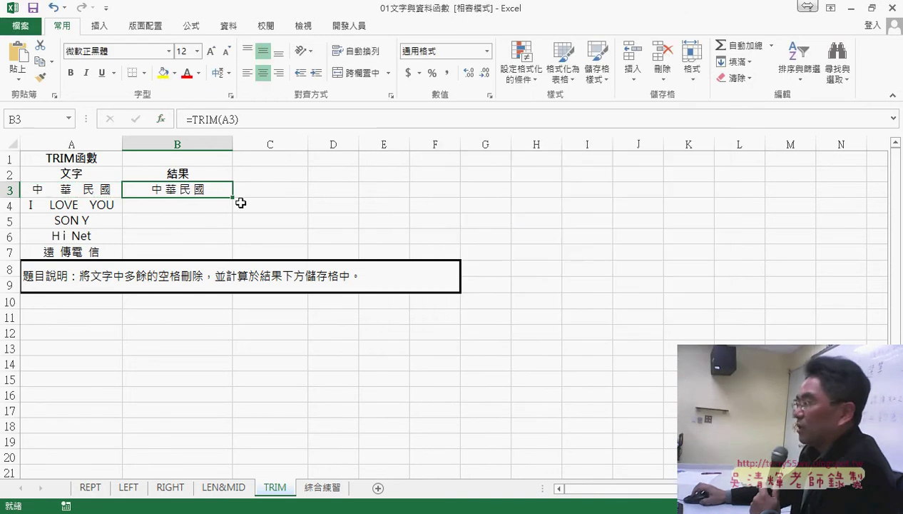
- Fill the TRIM formula down to B7 and review the trimmed results
{"action": "left_click_drag", "start_coordinate": [233, 195], "coordinate": [232, 253]}
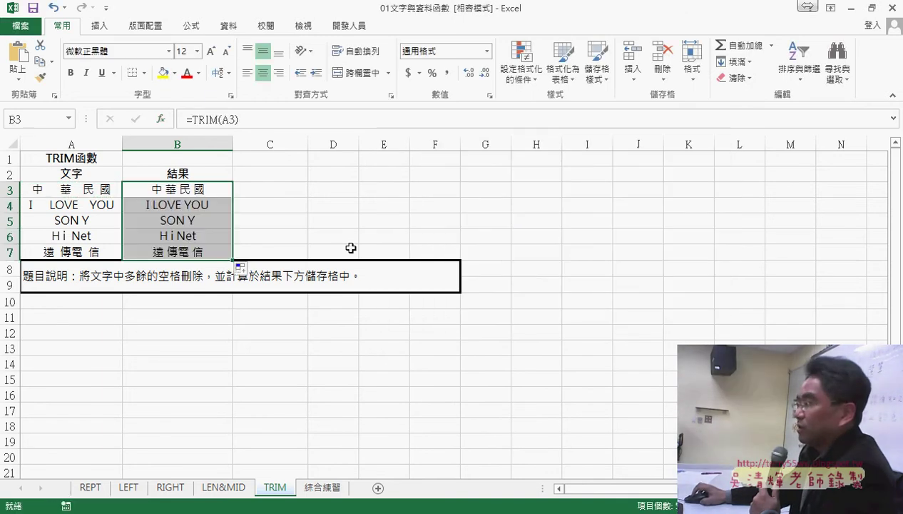
{"action": "left_click_drag", "start_coordinate": [197, 204], "coordinate": [195, 234]}
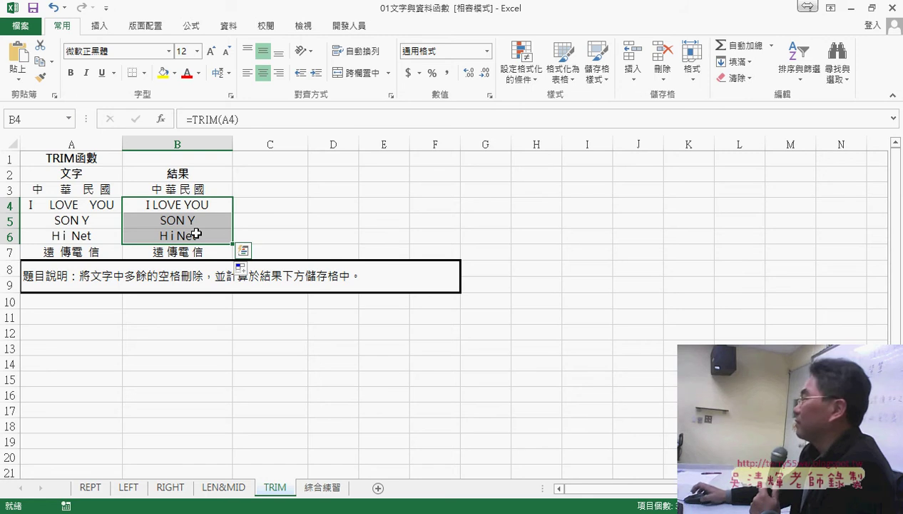
{"action": "left_click", "coordinate": [177, 191]}
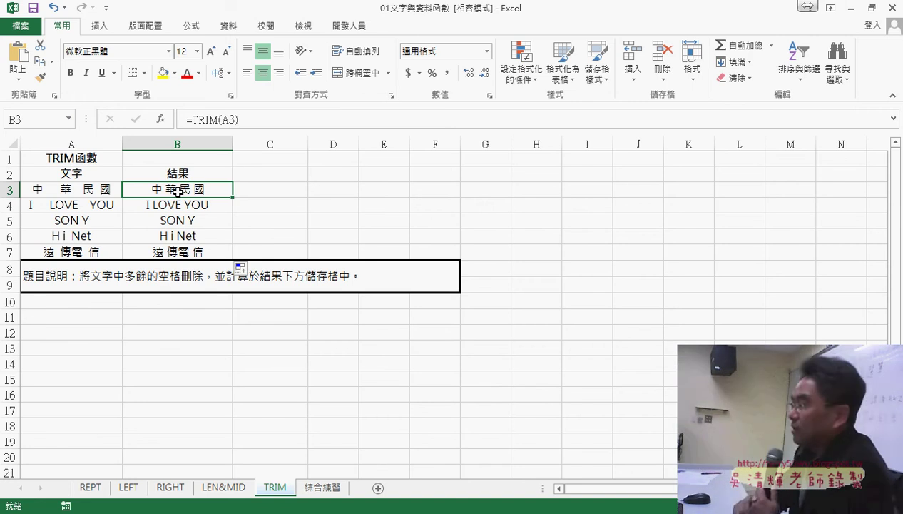
{"action": "left_click", "coordinate": [175, 207]}
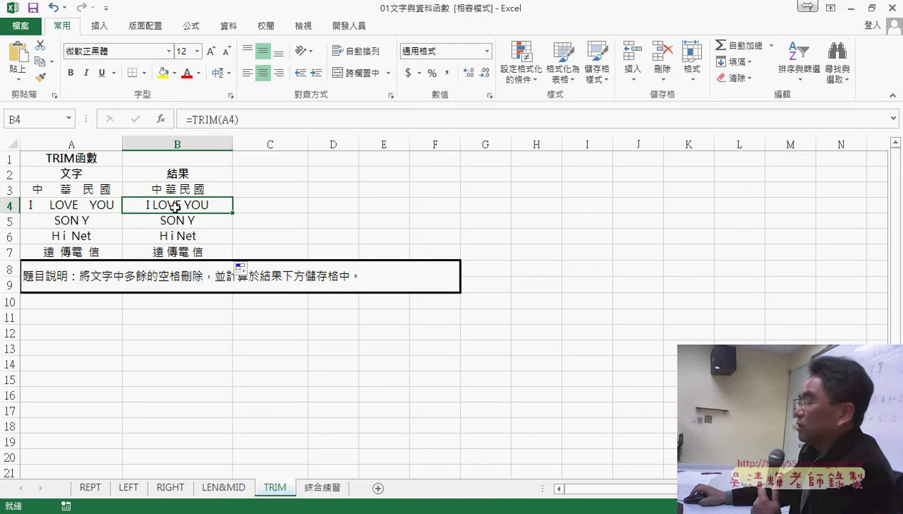
{"action": "left_click", "coordinate": [270, 192]}
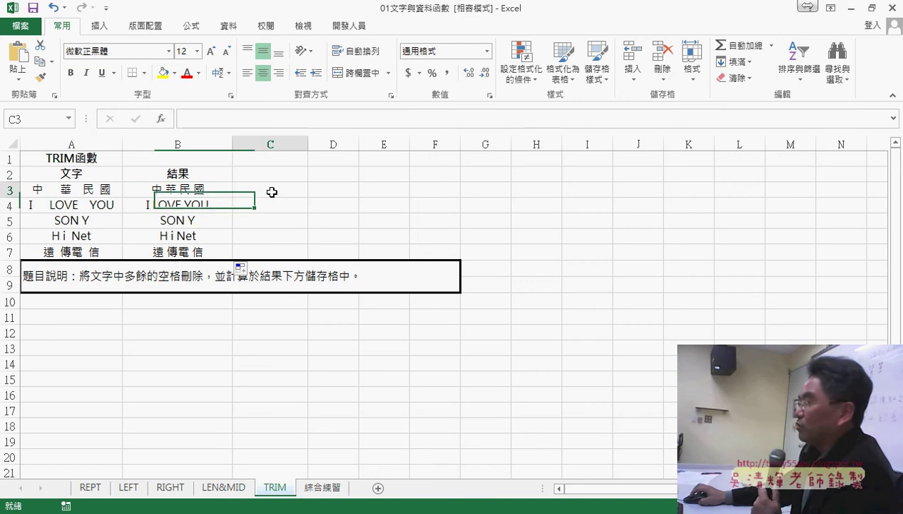
{"action": "left_click", "coordinate": [211, 192]}
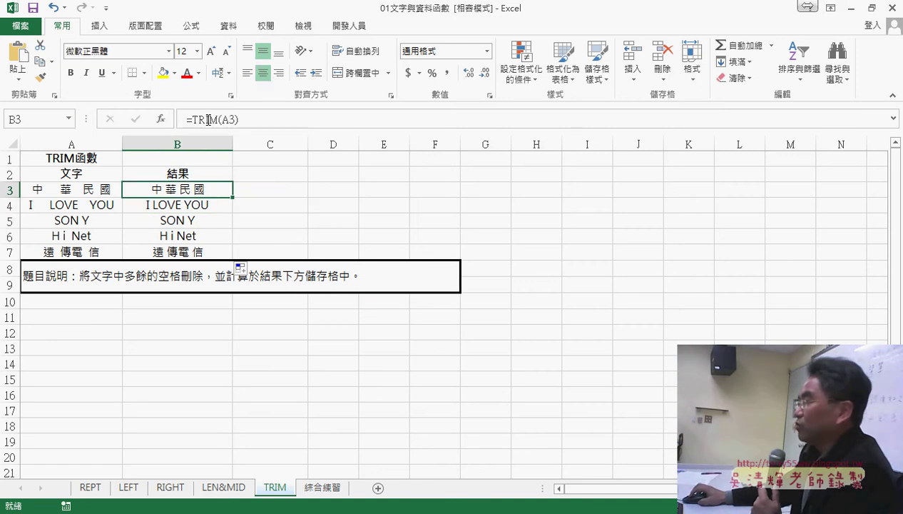
{"action": "left_click", "coordinate": [281, 187]}
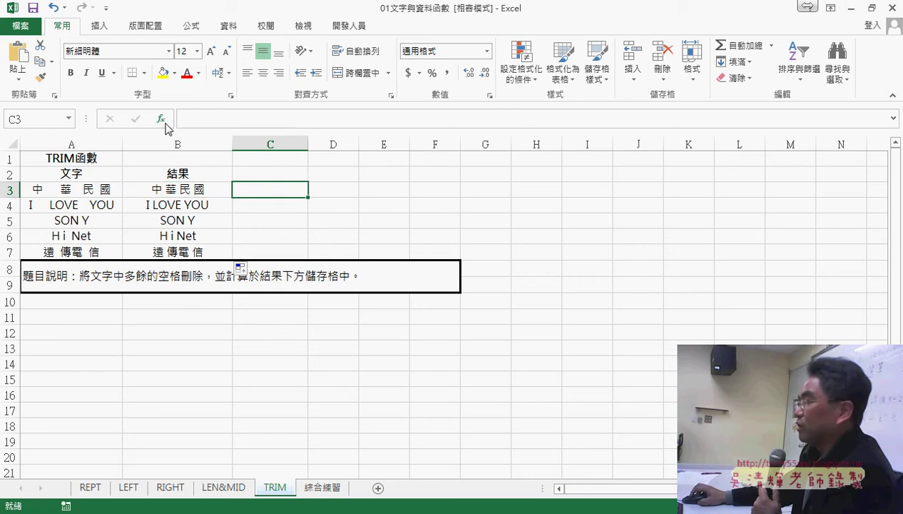
- Insert SUBSTITUTE in C3 from the text functions, with A3 as its Text argument
{"action": "left_click", "coordinate": [162, 120]}
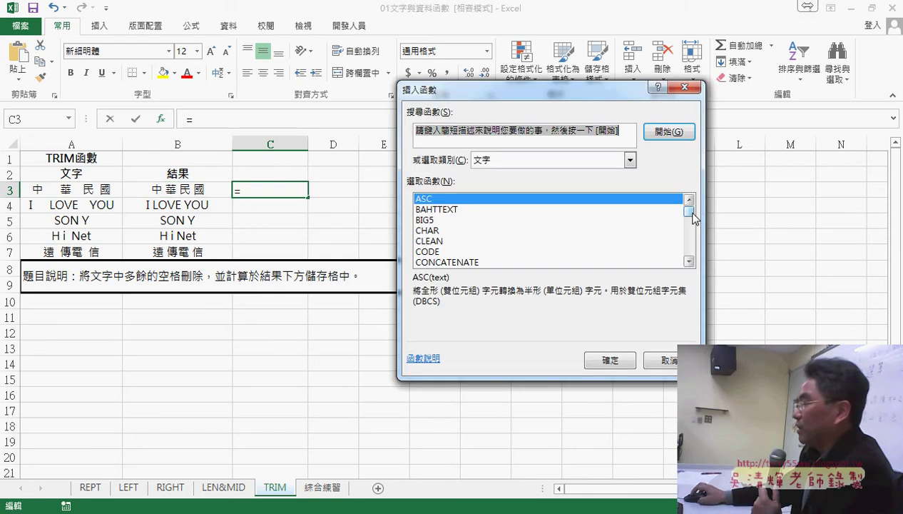
{"action": "left_click_drag", "start_coordinate": [692, 214], "coordinate": [691, 249]}
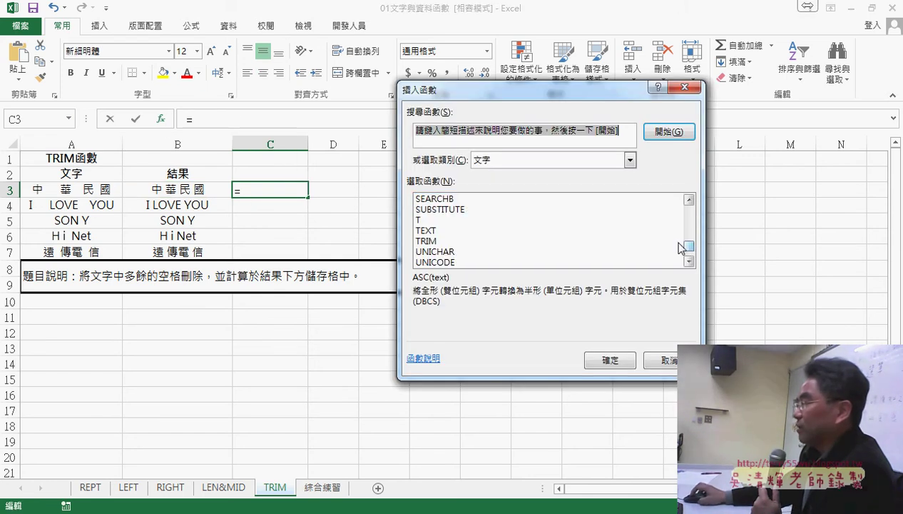
{"action": "left_click", "coordinate": [443, 211]}
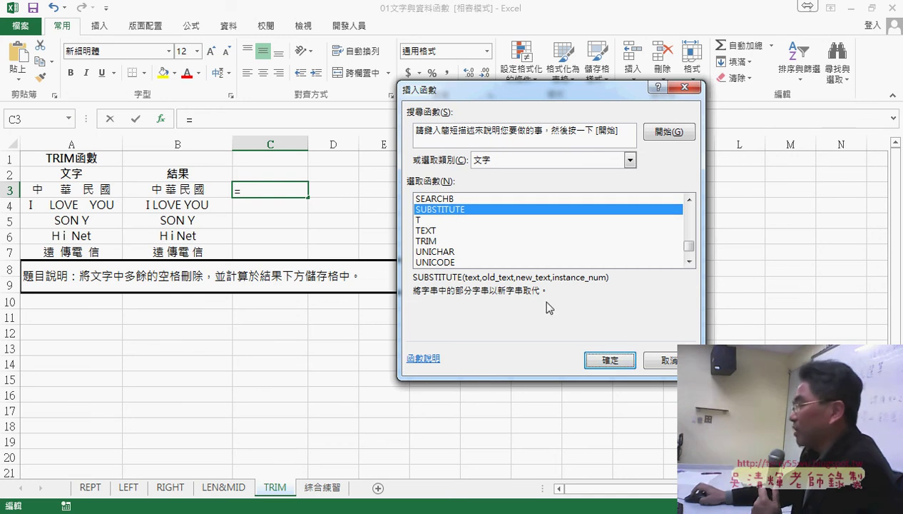
{"action": "left_click", "coordinate": [610, 360]}
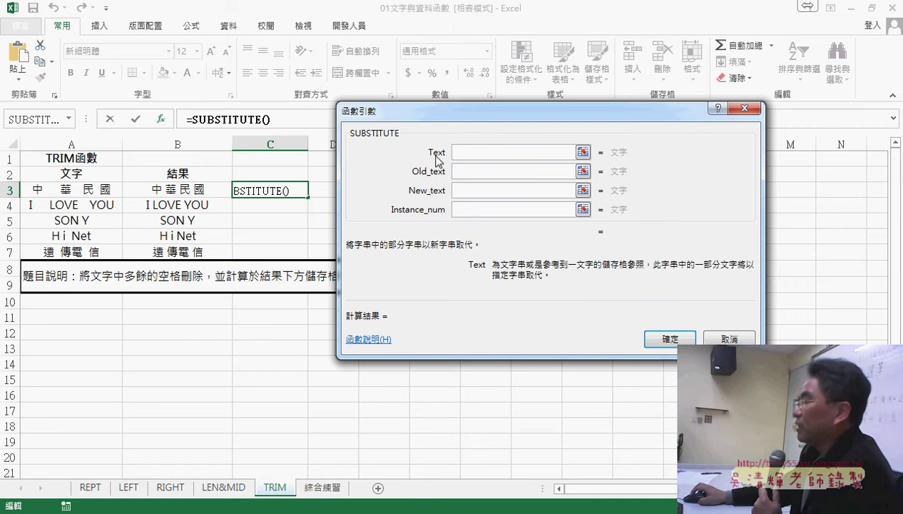
{"action": "left_click", "coordinate": [91, 191]}
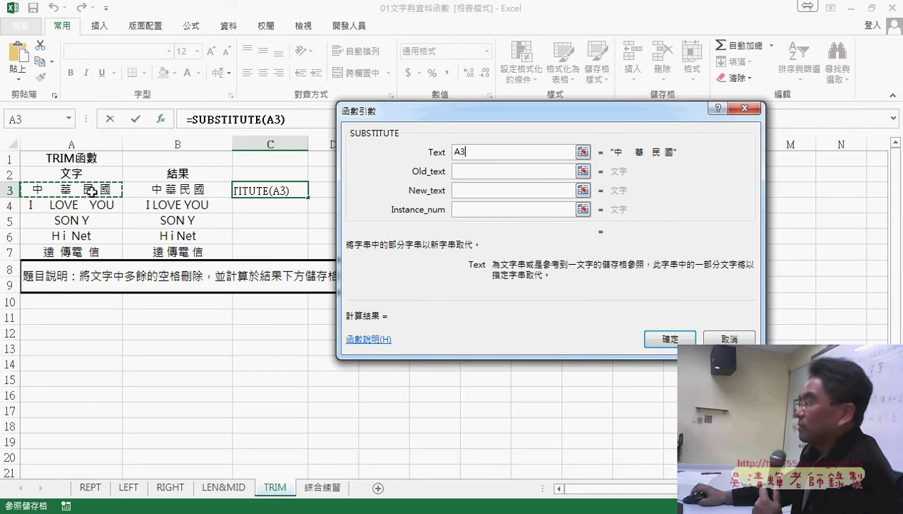
{"action": "left_click", "coordinate": [462, 172]}
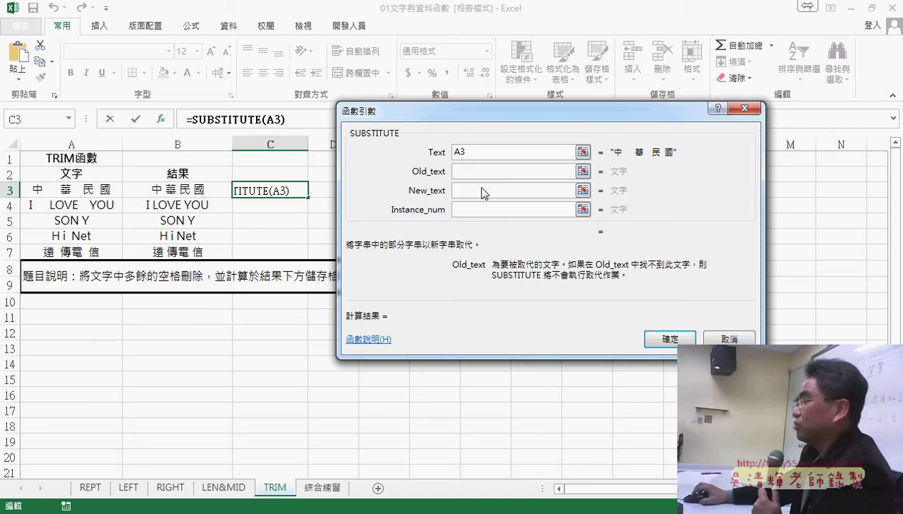
{"action": "left_click", "coordinate": [483, 189]}
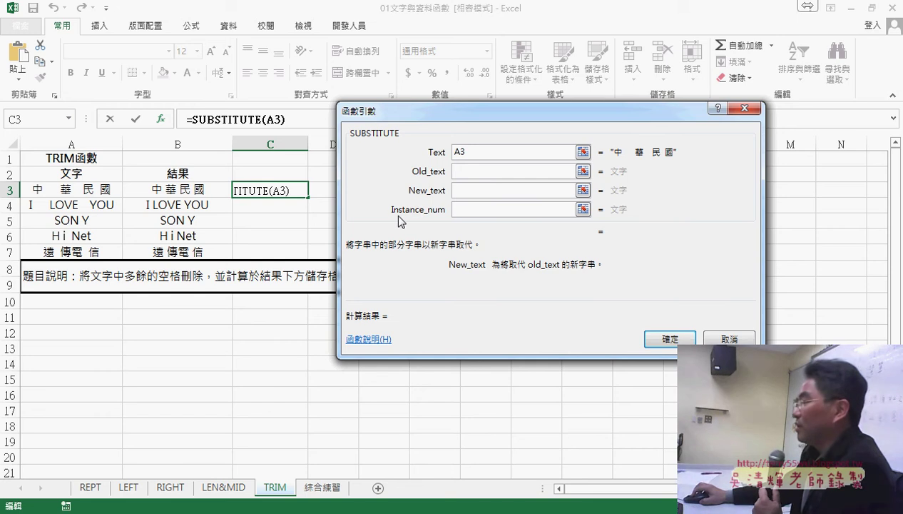
{"action": "left_click", "coordinate": [467, 211]}
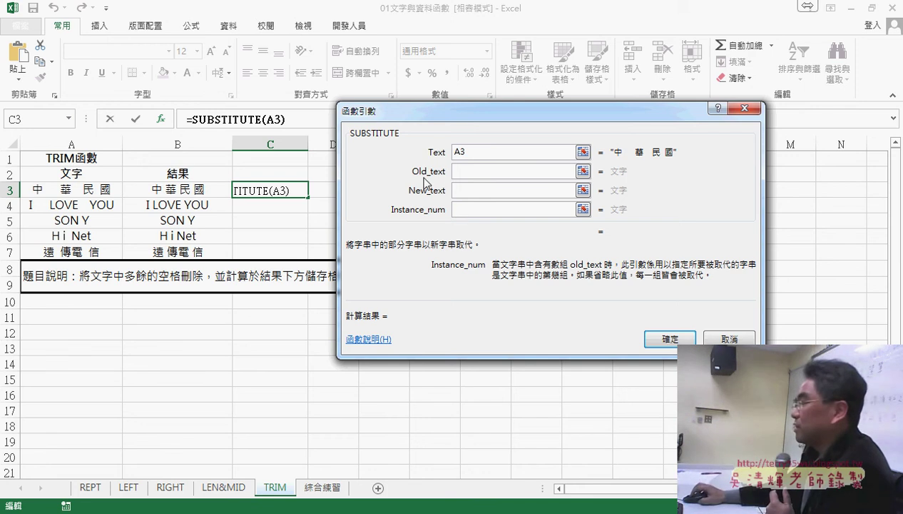
{"action": "left_click", "coordinate": [463, 171]}
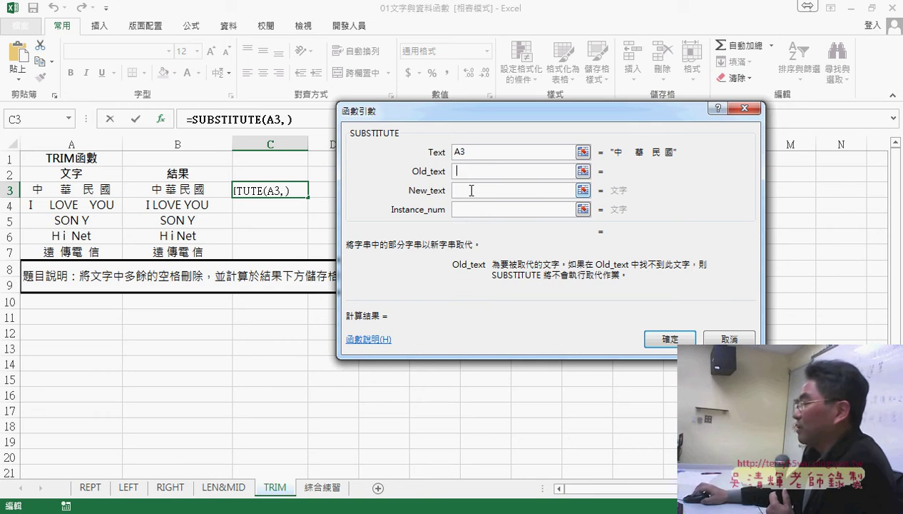
- Set Old_text to a space and New_text to empty, confirming =SUBSTITUTE(A3," ","") in C3
{"action": "left_click", "coordinate": [471, 190]}
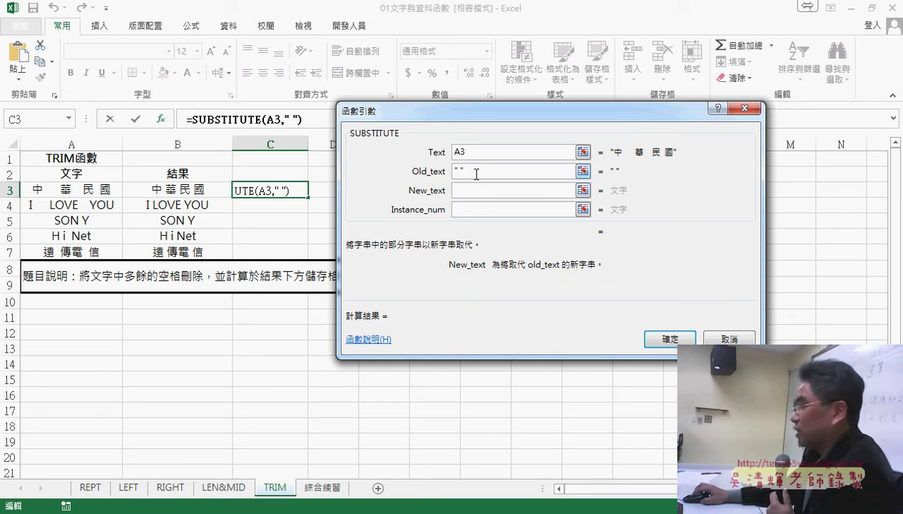
{"action": "left_click", "coordinate": [455, 174]}
{"action": "key", "text": "Delete"}
{"action": "key", "text": "Delete"}
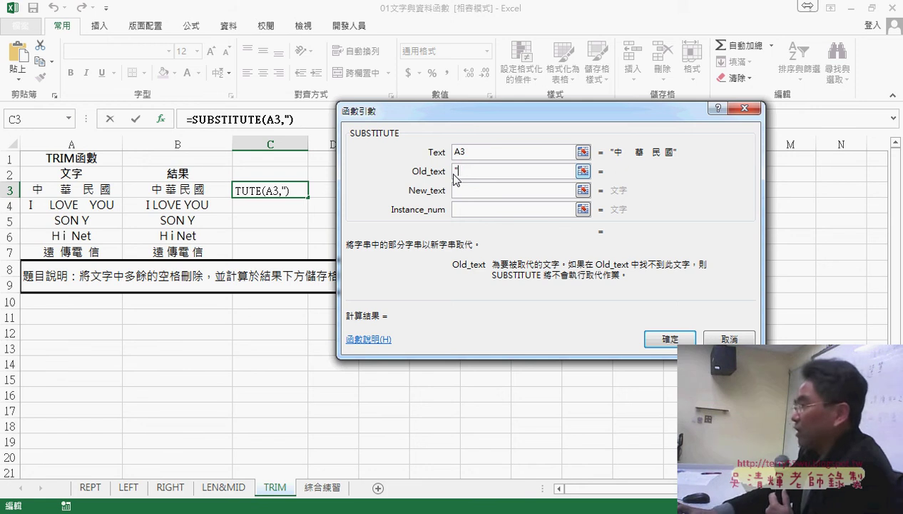
{"action": "type", "text": "\""}
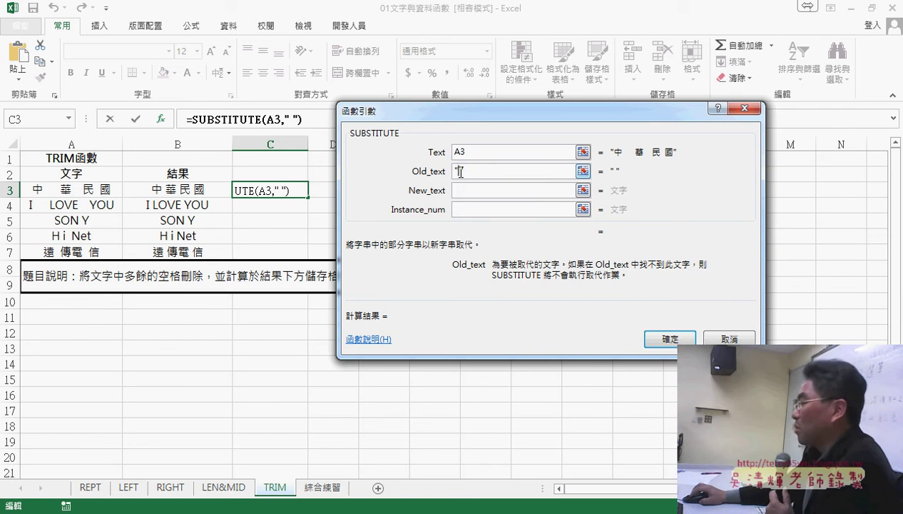
{"action": "left_click", "coordinate": [464, 191]}
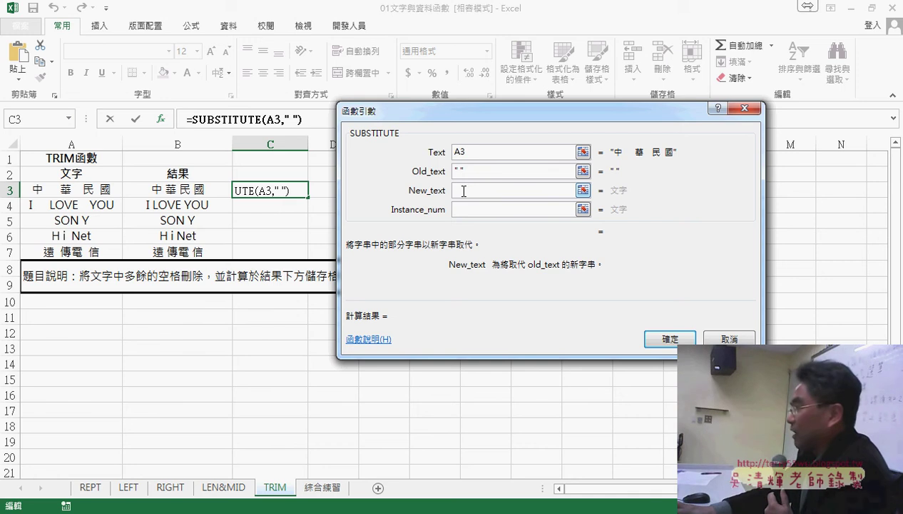
{"action": "type", "text": "\""}
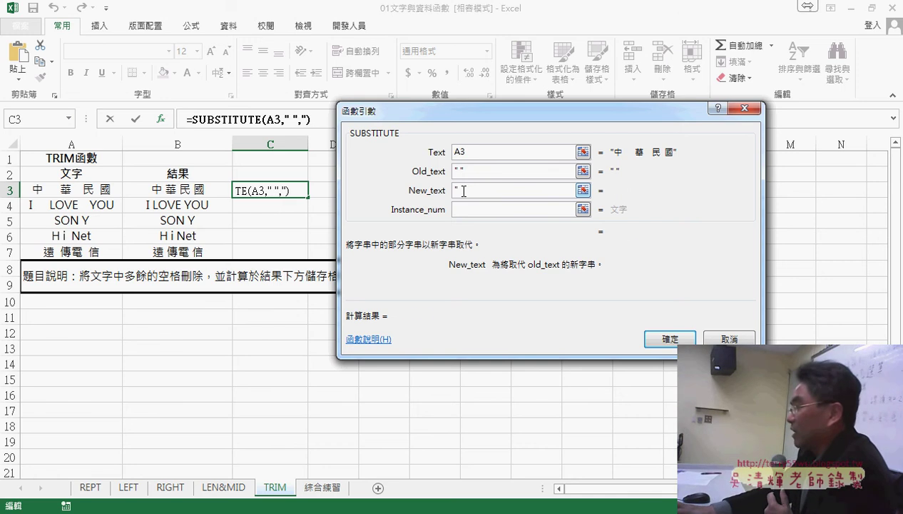
{"action": "type", "text": "\""}
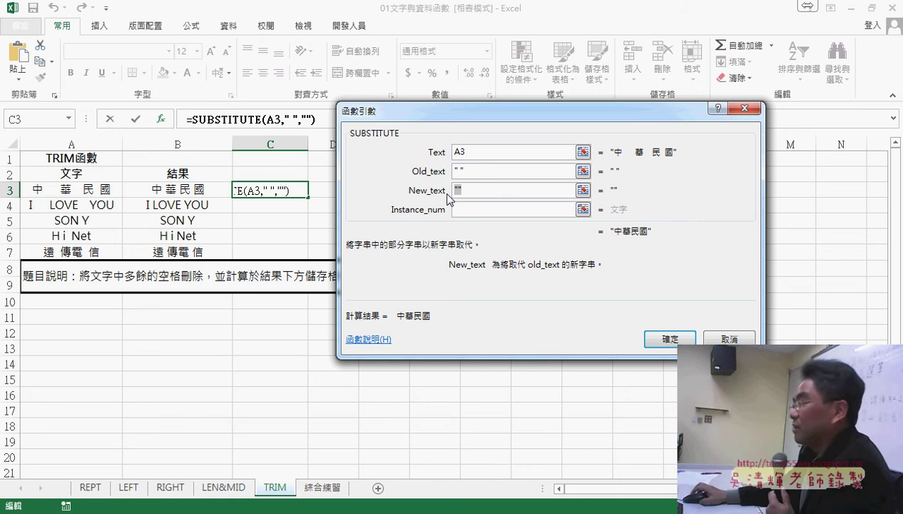
{"action": "left_click_drag", "start_coordinate": [470, 168], "coordinate": [454, 173]}
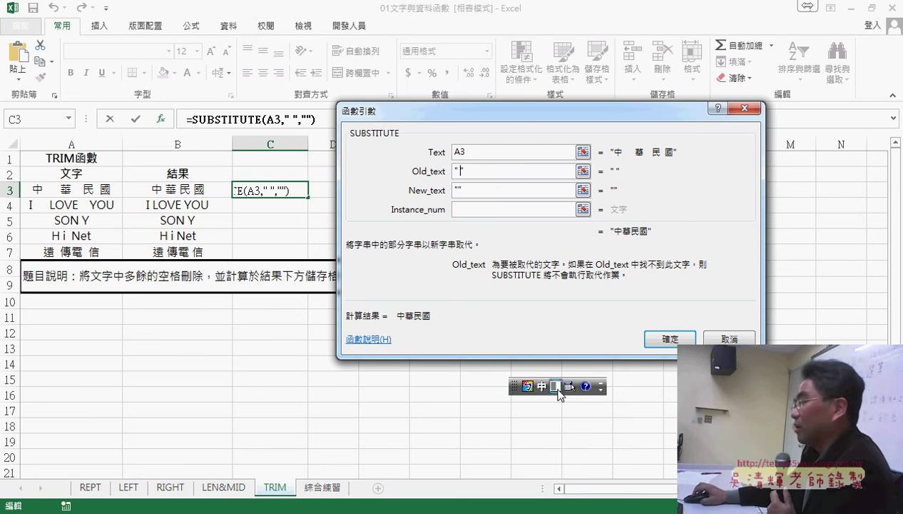
{"action": "left_click", "coordinate": [601, 383]}
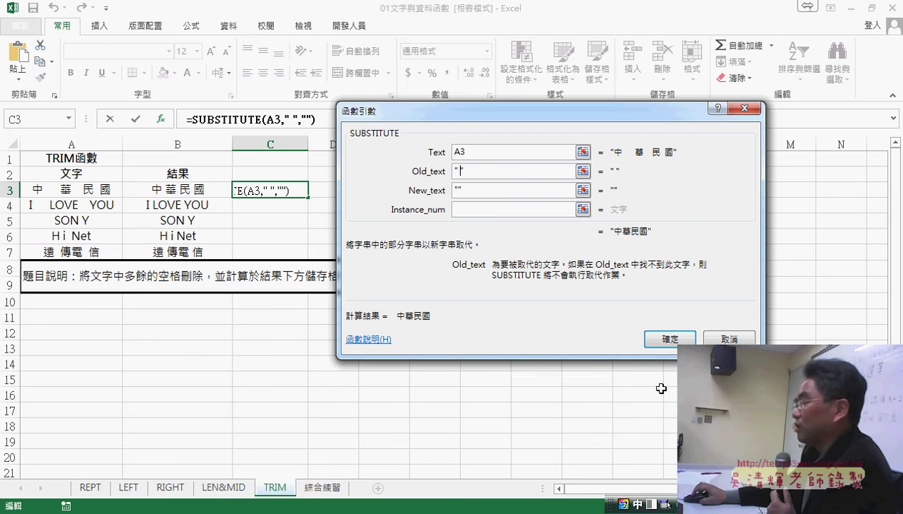
{"action": "left_click", "coordinate": [670, 340]}
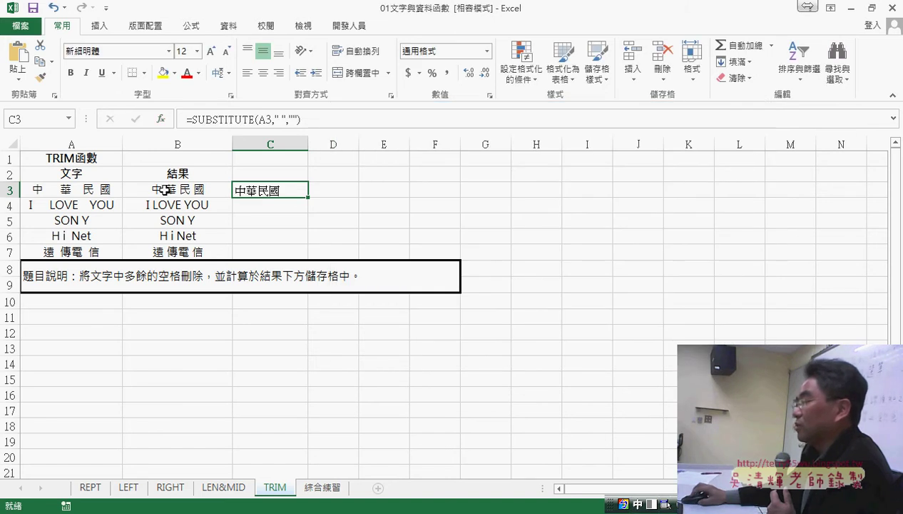
- Fill the C3 SUBSTITUTE formula down to C7 and check the formulas in C4–C6
{"action": "left_click_drag", "start_coordinate": [309, 196], "coordinate": [309, 256]}
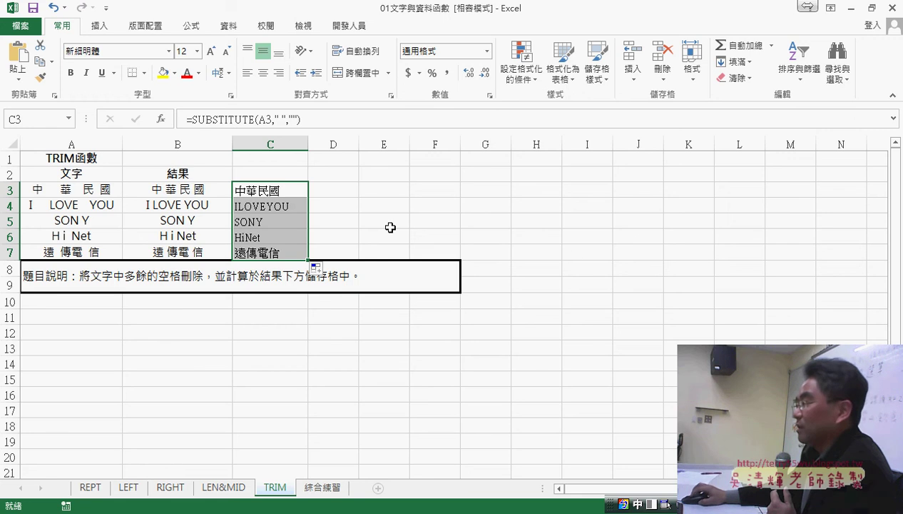
{"action": "left_click", "coordinate": [273, 209]}
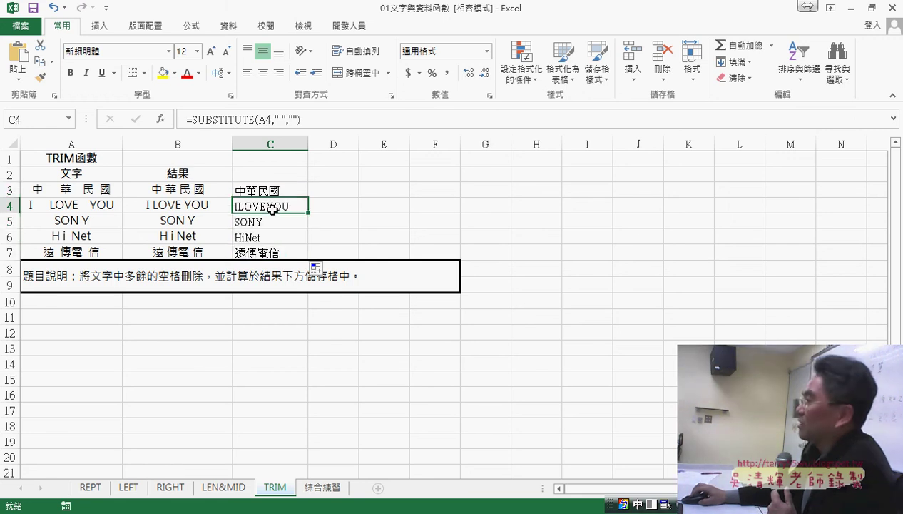
{"action": "left_click", "coordinate": [271, 221]}
{"action": "left_click", "coordinate": [271, 236]}
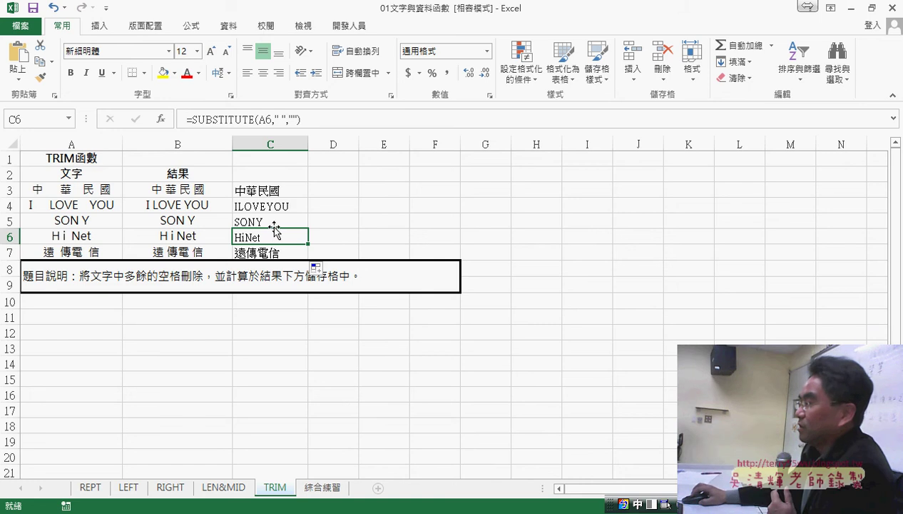
{"action": "left_click", "coordinate": [273, 222]}
{"action": "left_click", "coordinate": [269, 238]}
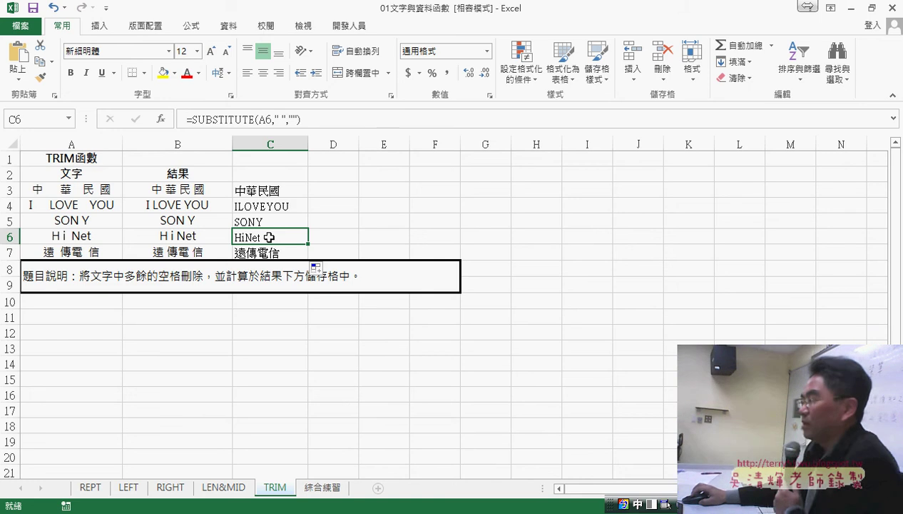
{"action": "left_click", "coordinate": [276, 206]}
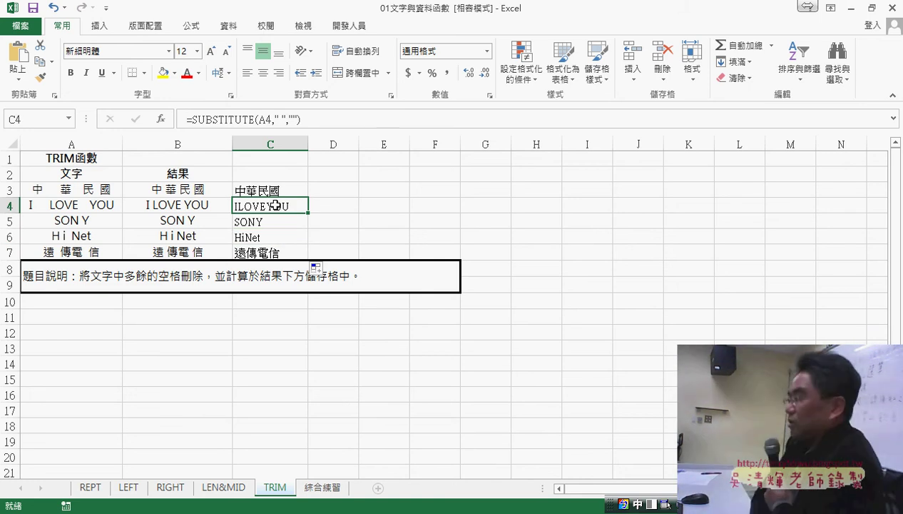
- Compare the TRIM formula in B3 with SUBSTITUTE in C3, then bring up Chrome
{"action": "left_click", "coordinate": [202, 193]}
{"action": "left_click", "coordinate": [253, 202]}
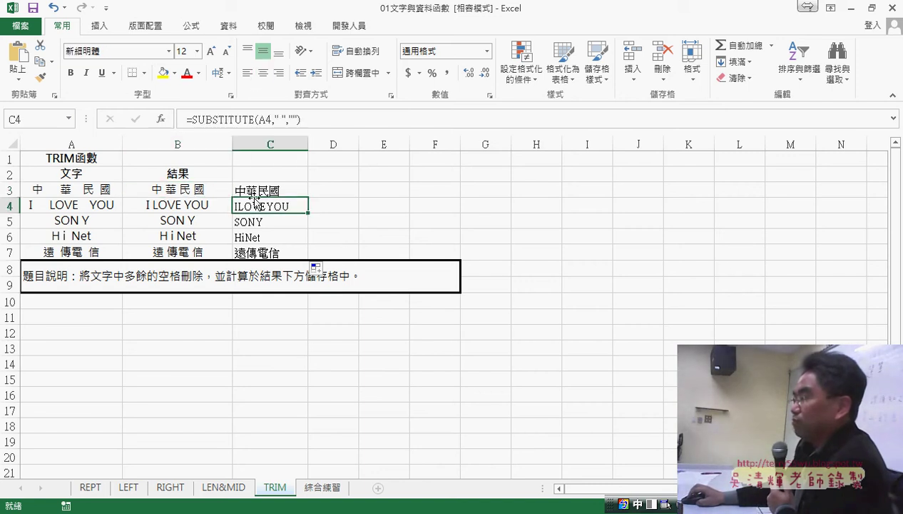
{"action": "left_click", "coordinate": [174, 193]}
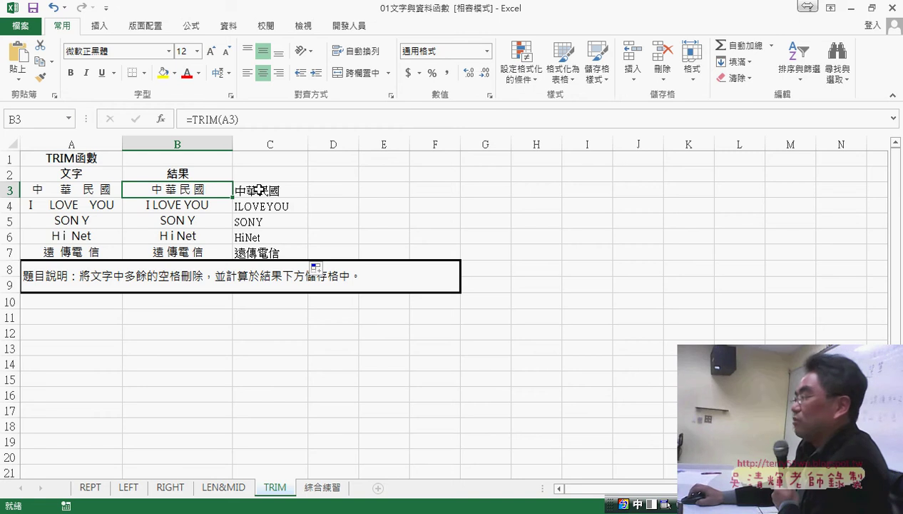
{"action": "left_click", "coordinate": [246, 189]}
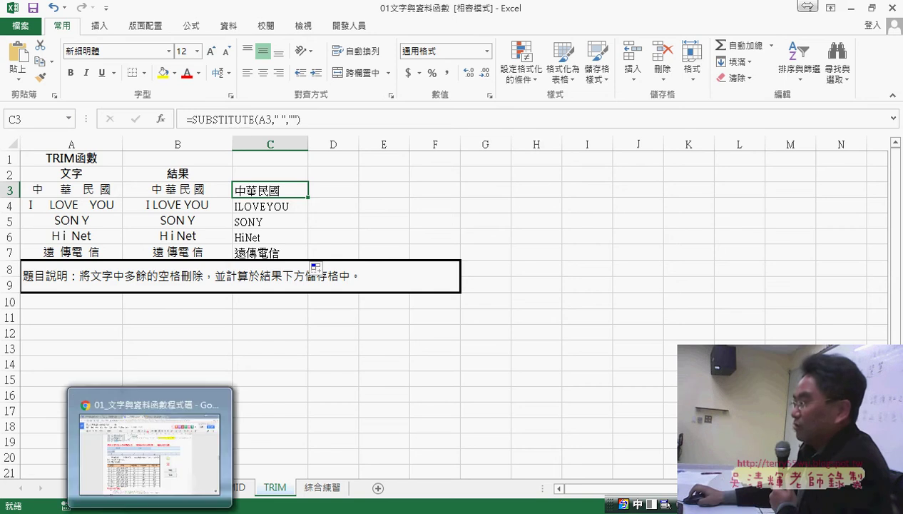
{"action": "left_click", "coordinate": [164, 421]}
- Run a Google search for ASCII in a new Chrome tab
{"action": "left_click", "coordinate": [570, 12]}
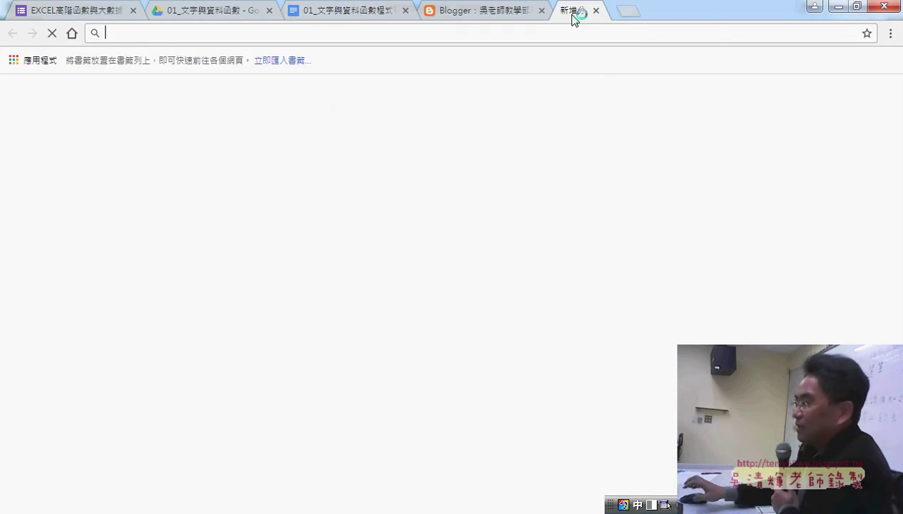
{"action": "type", "text": "A"}
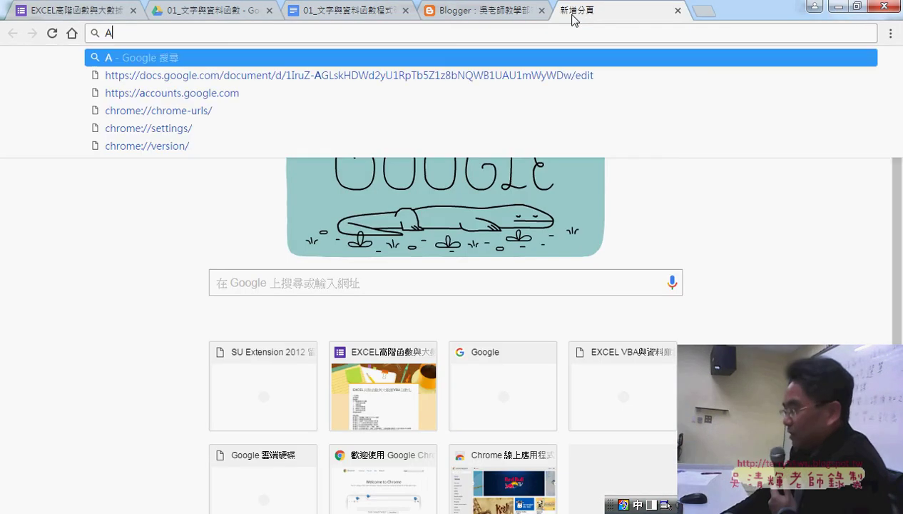
{"action": "type", "text": "SC"}
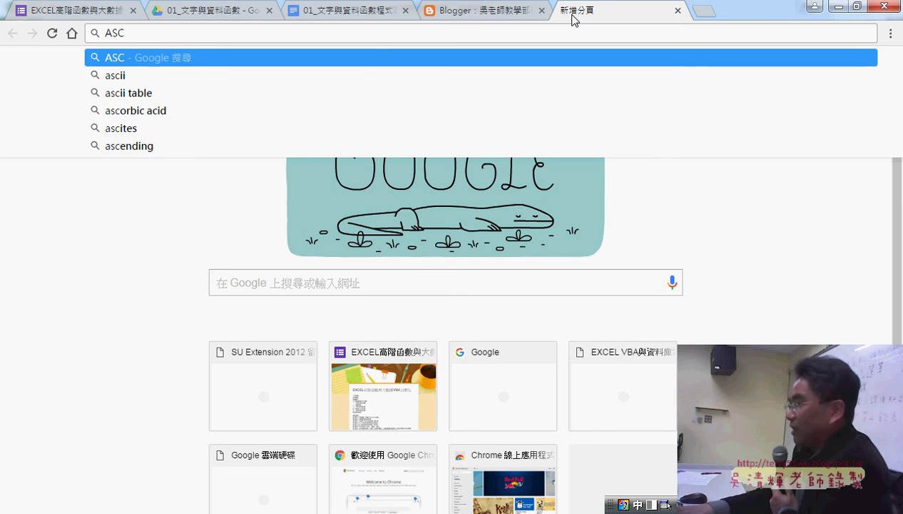
{"action": "type", "text": "II"}
{"action": "key", "text": "Return"}
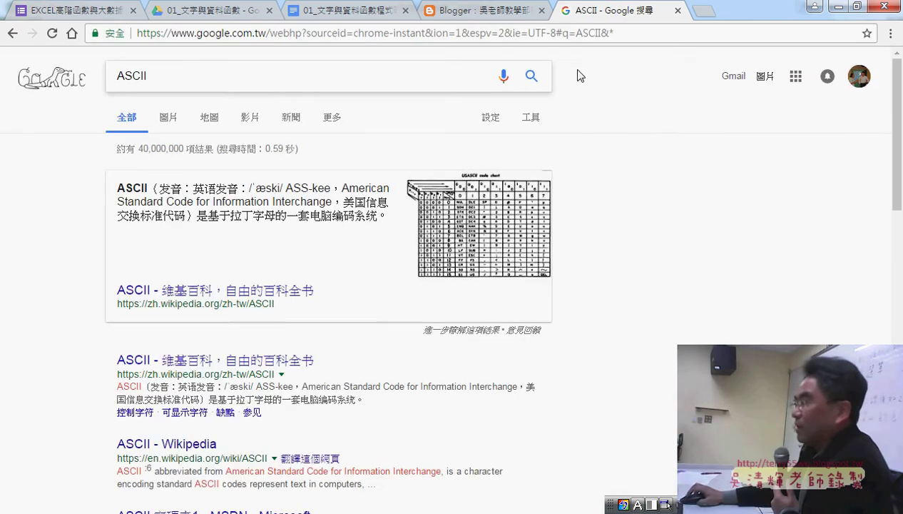
{"action": "left_click_drag", "start_coordinate": [150, 76], "coordinate": [116, 80]}
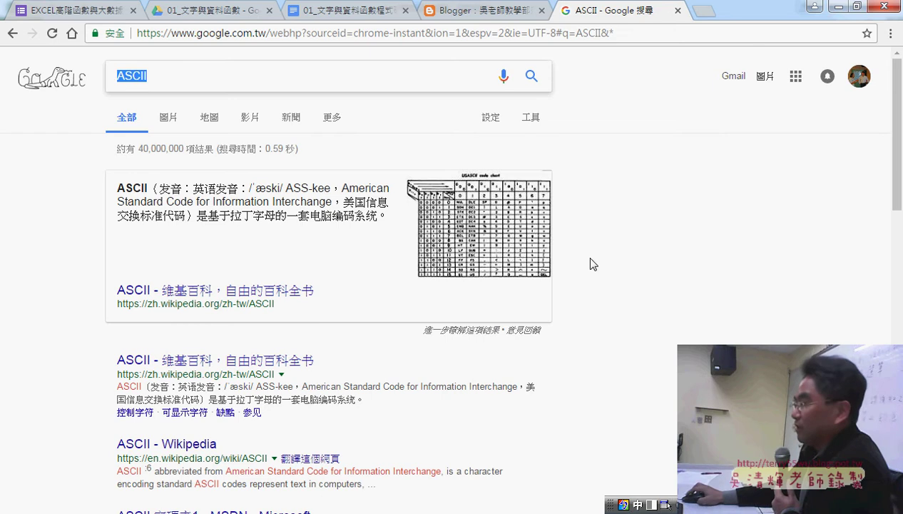
{"action": "scroll", "coordinate": [717, 259], "scroll_direction": "down", "scroll_amount": 1}
{"action": "scroll", "coordinate": [706, 268], "scroll_direction": "down", "scroll_amount": 2}
{"action": "scroll", "coordinate": [708, 257], "scroll_direction": "down", "scroll_amount": 1}
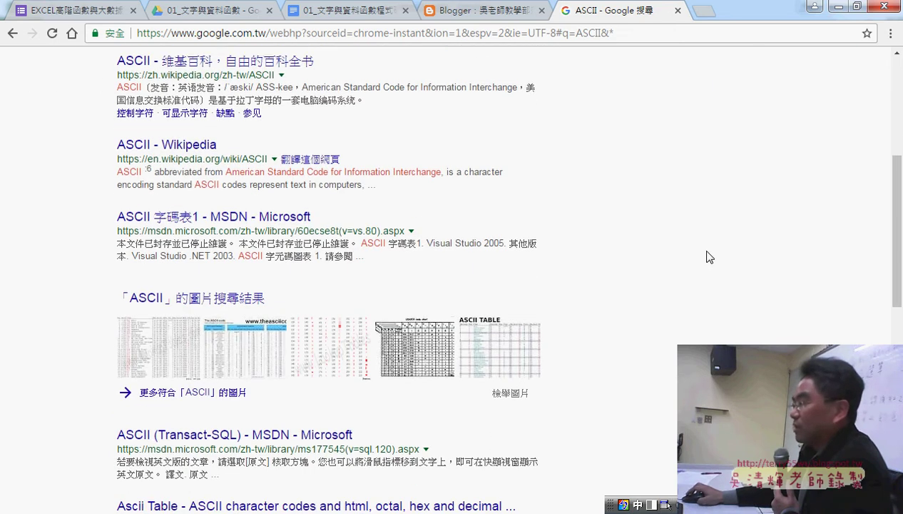
{"action": "scroll", "coordinate": [709, 257], "scroll_direction": "down", "scroll_amount": 1}
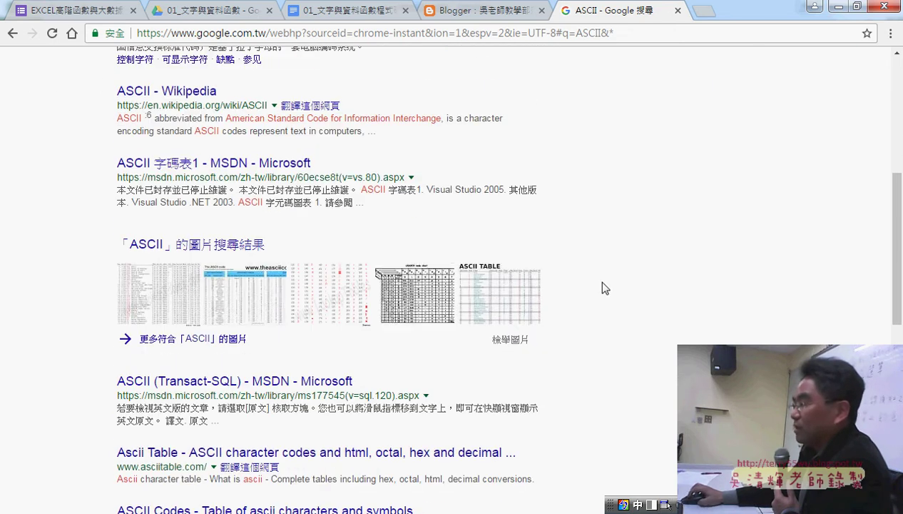
- Open an ASCII code table image, then minimize Chrome to return to Excel
{"action": "left_click", "coordinate": [146, 301]}
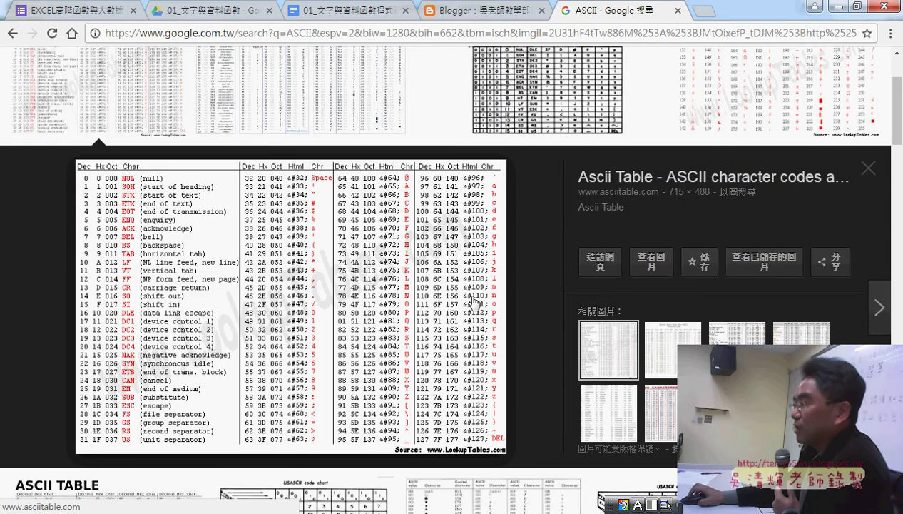
{"action": "left_click", "coordinate": [99, 219]}
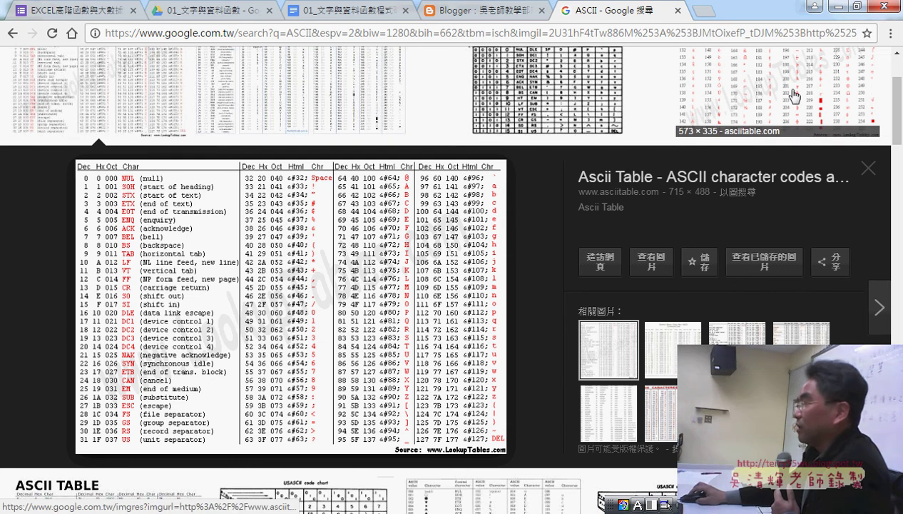
{"action": "left_click", "coordinate": [839, 8]}
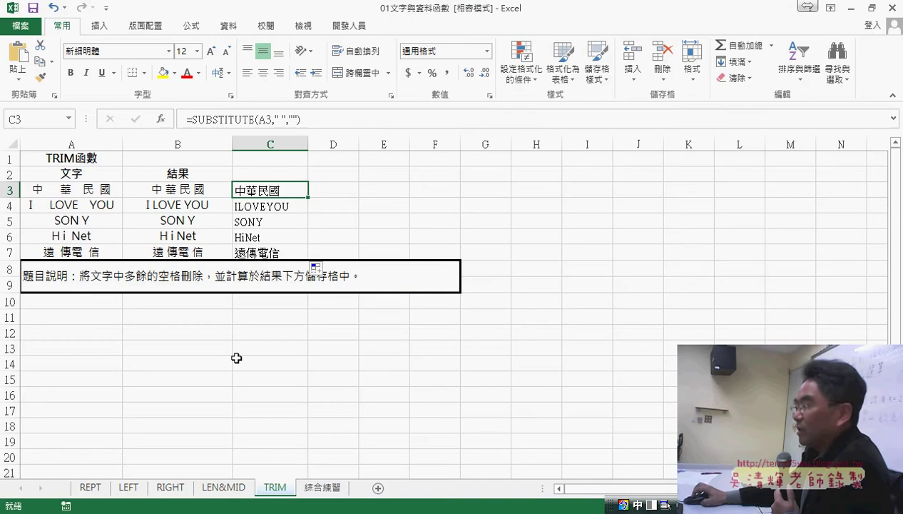
- Glance at the ASCII table again, then start a new function in D3
{"action": "key", "text": "alt+Tab"}
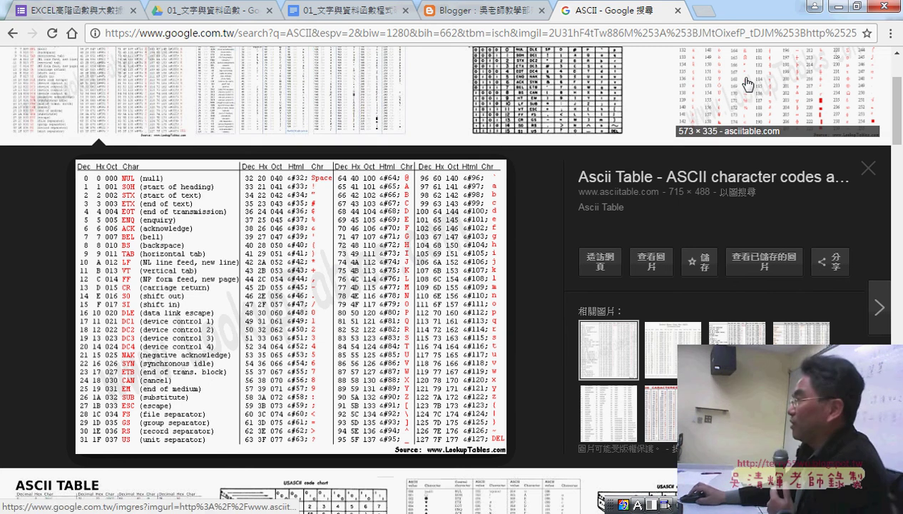
{"action": "left_click", "coordinate": [819, 7]}
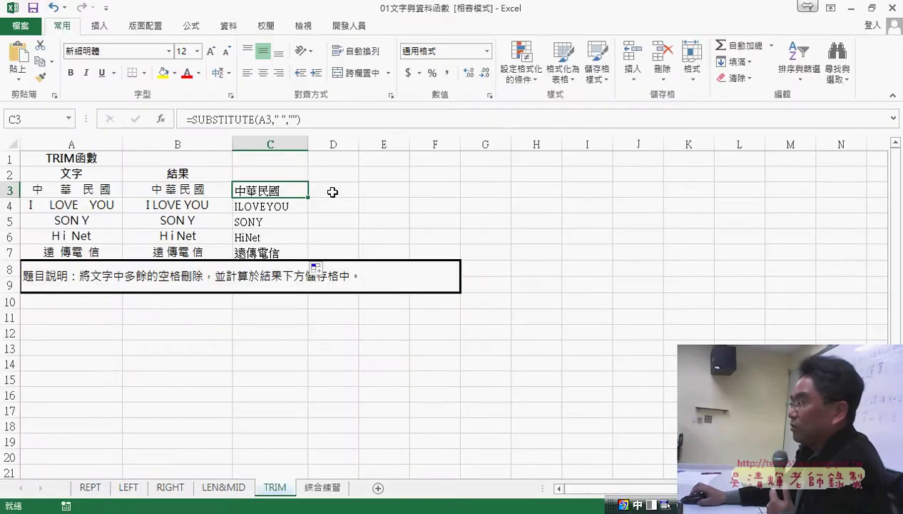
{"action": "left_click", "coordinate": [332, 192]}
{"action": "left_click", "coordinate": [163, 119]}
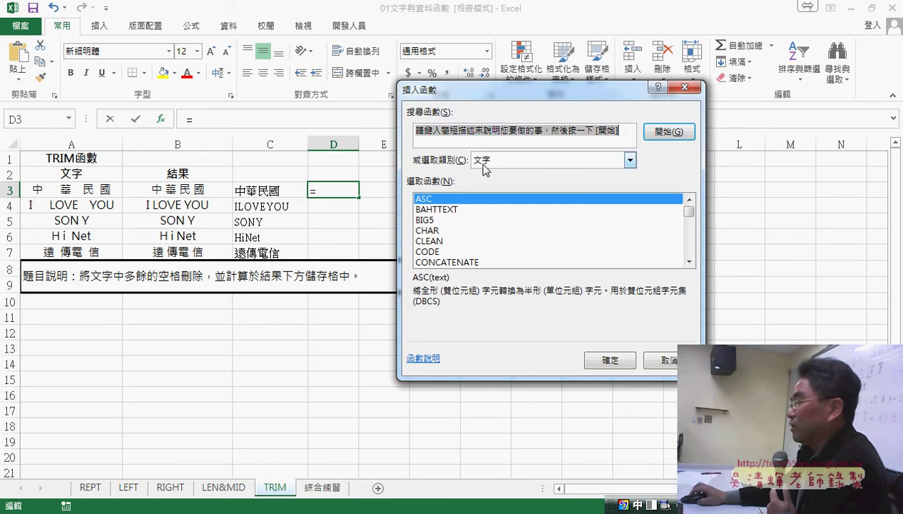
{"action": "left_click", "coordinate": [429, 251]}
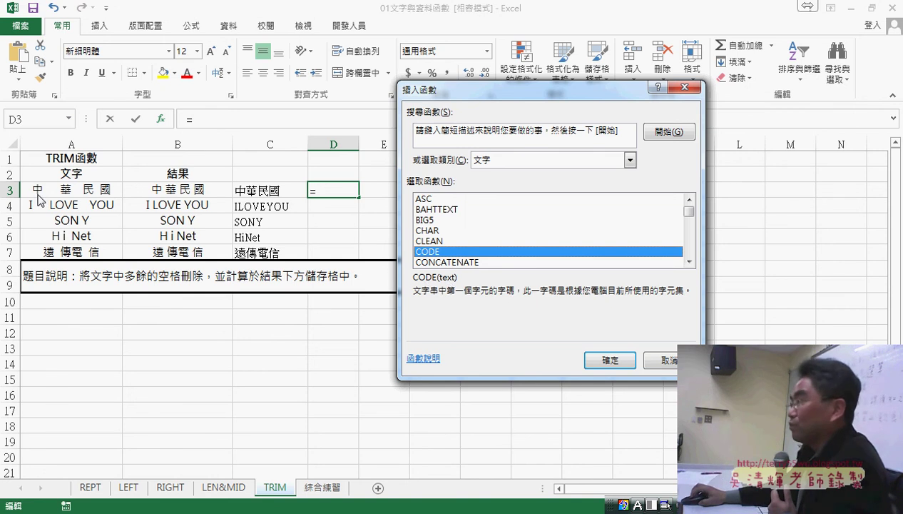
{"action": "left_click", "coordinate": [615, 361]}
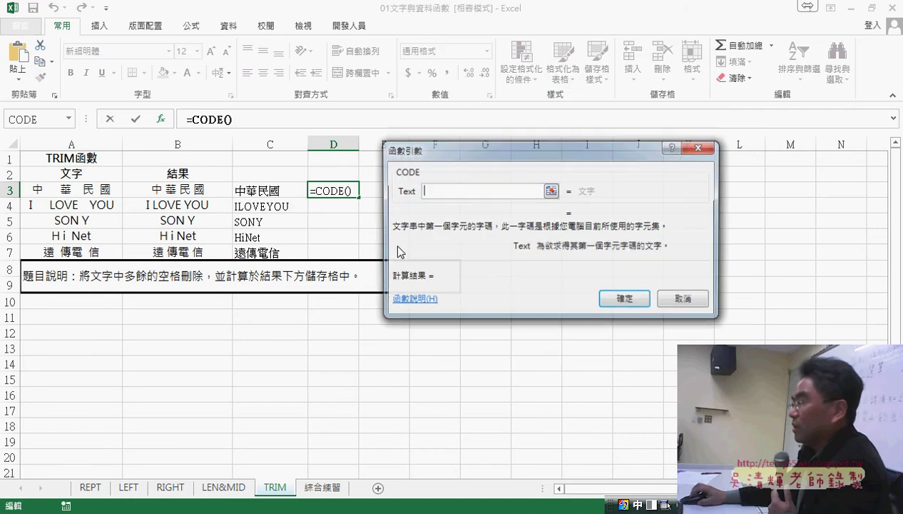
{"action": "left_click", "coordinate": [92, 188]}
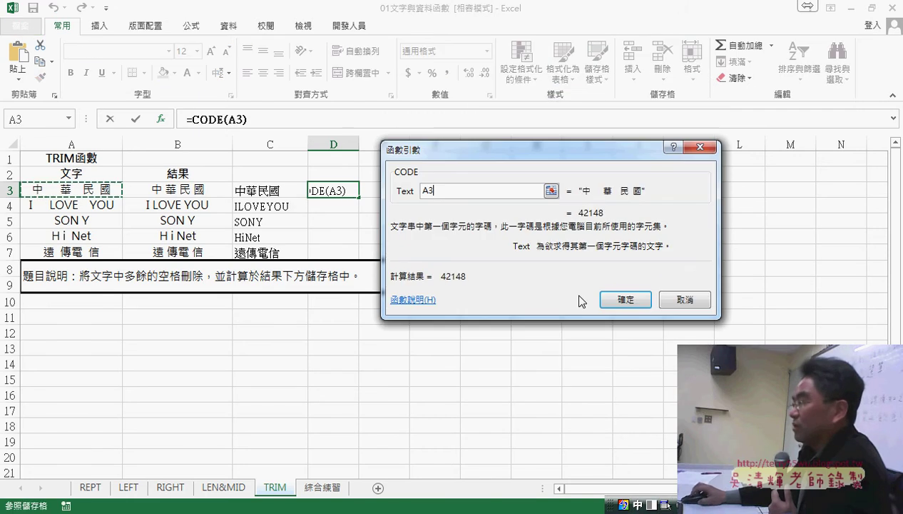
{"action": "left_click", "coordinate": [631, 298]}
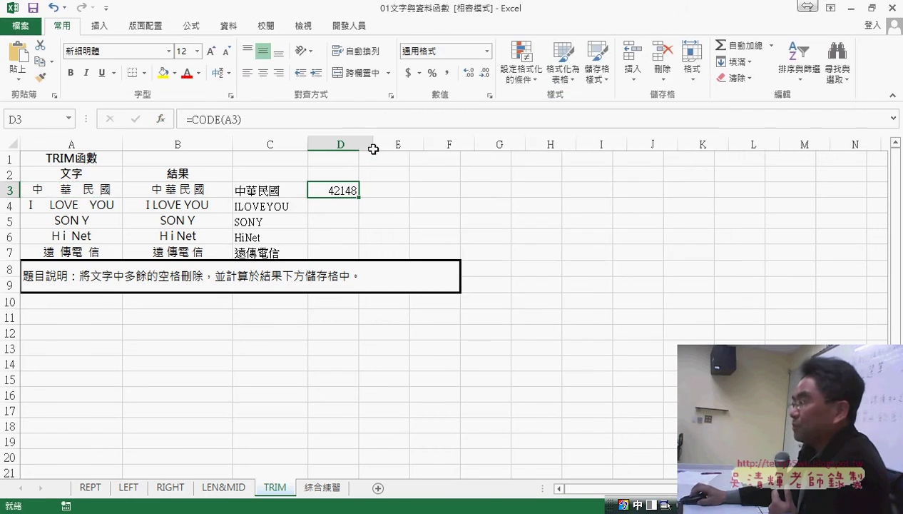
{"action": "left_click_drag", "start_coordinate": [359, 144], "coordinate": [373, 145]}
{"action": "left_click_drag", "start_coordinate": [372, 197], "coordinate": [378, 253]}
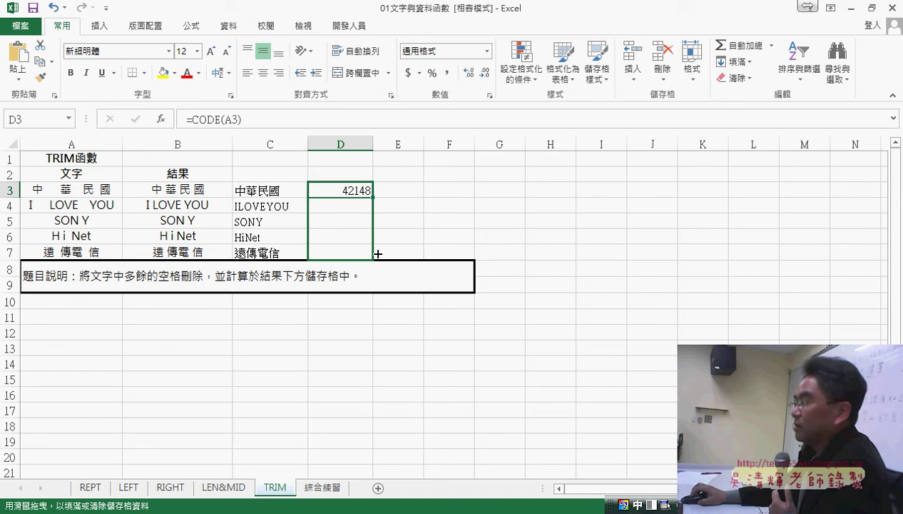
{"action": "left_click", "coordinate": [363, 207]}
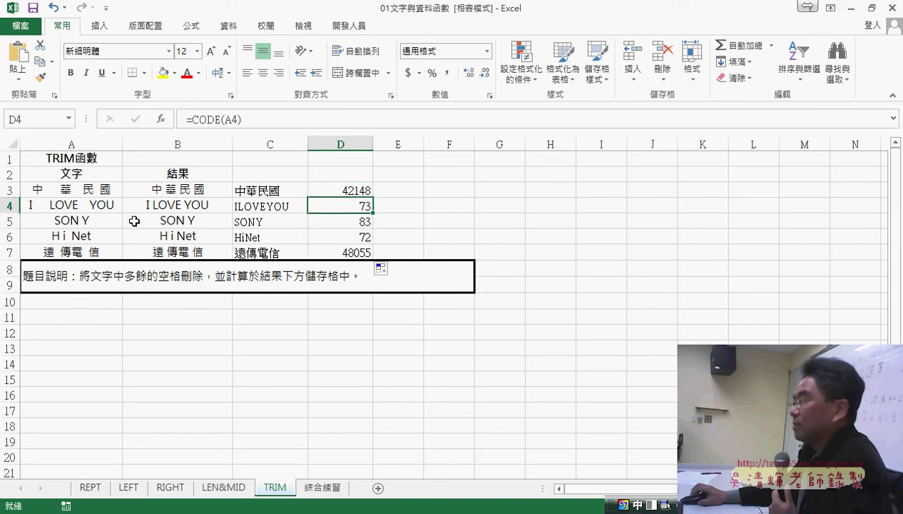
{"action": "left_click", "coordinate": [367, 222]}
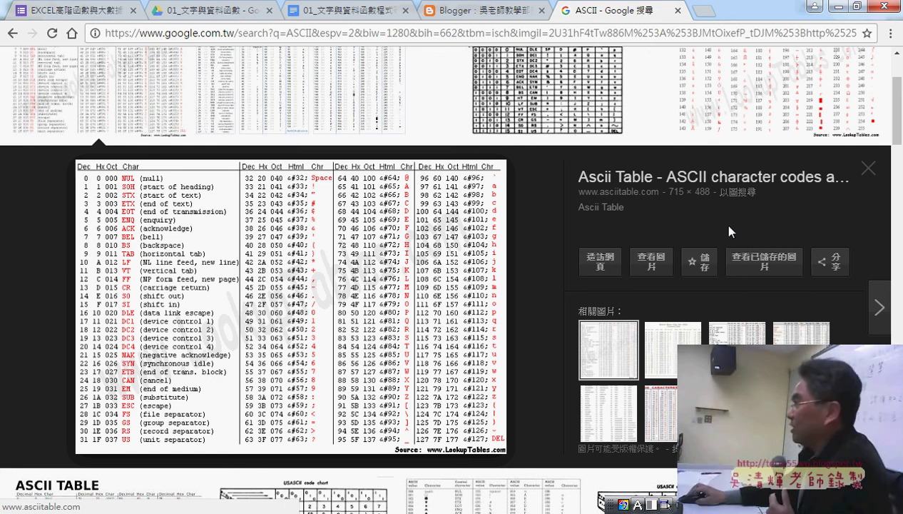
- Minimize Chrome after viewing the ASCII table to return to the Excel workbook
{"action": "left_click", "coordinate": [834, 7]}
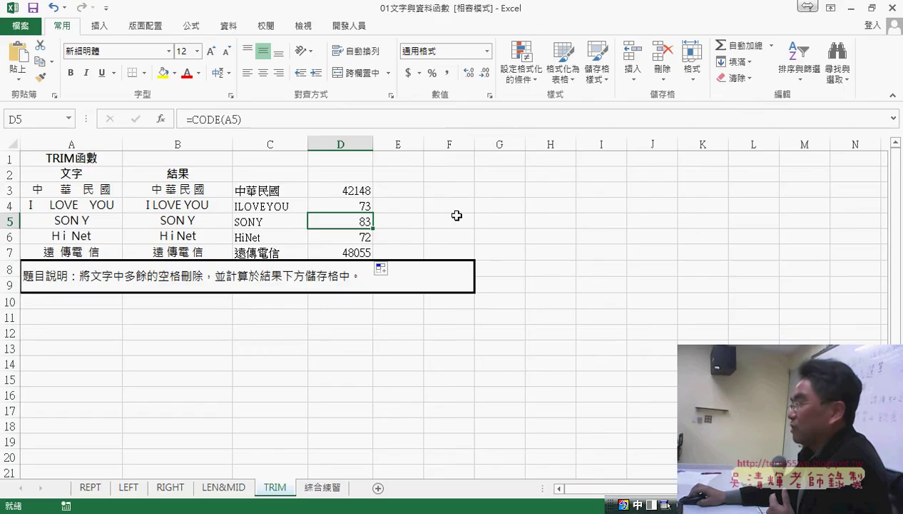
{"action": "left_click", "coordinate": [356, 190]}
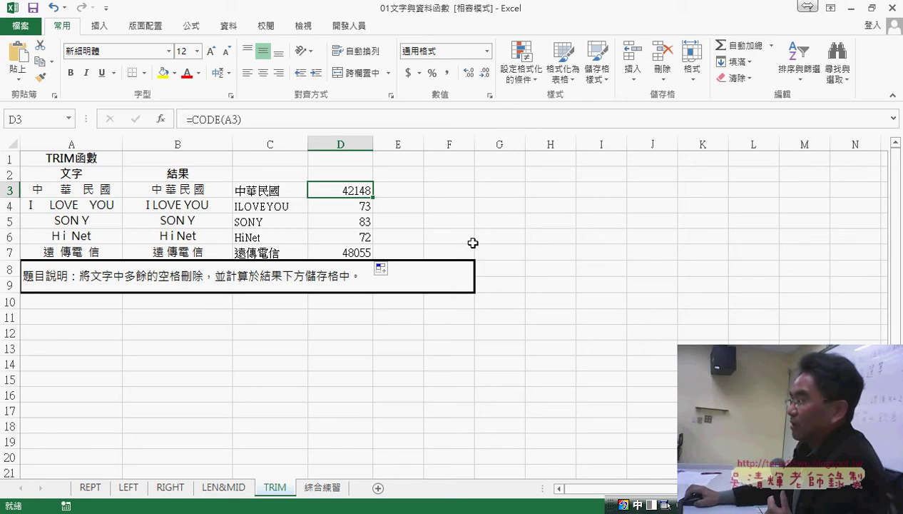
{"action": "left_click", "coordinate": [91, 190]}
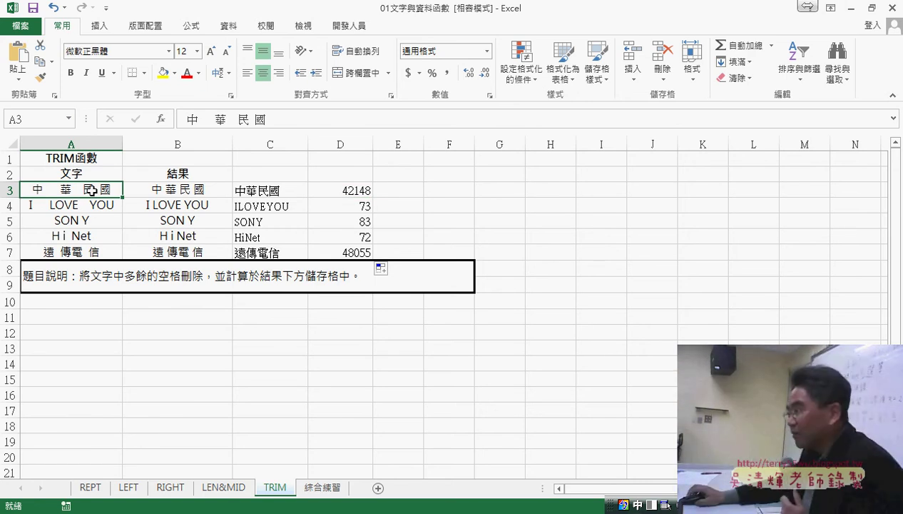
{"action": "left_click", "coordinate": [342, 191]}
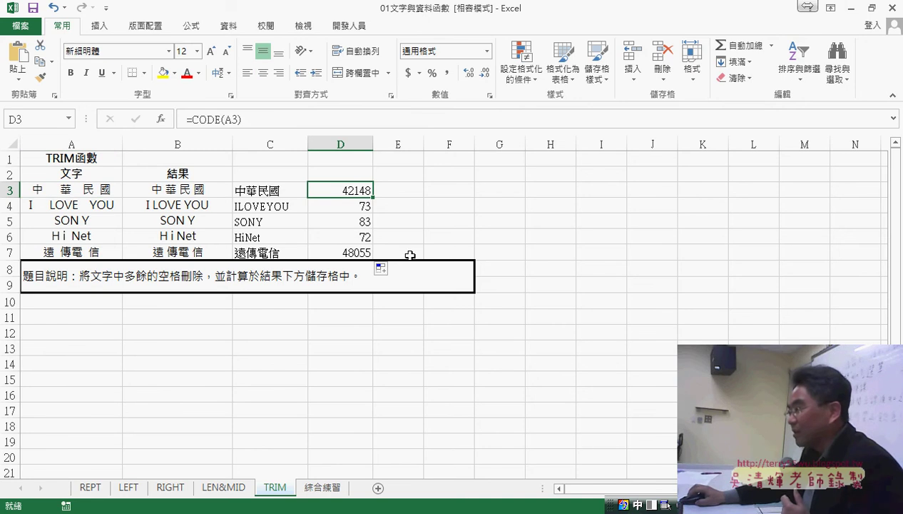
{"action": "left_click", "coordinate": [349, 251]}
{"action": "left_click_drag", "start_coordinate": [358, 206], "coordinate": [357, 236]}
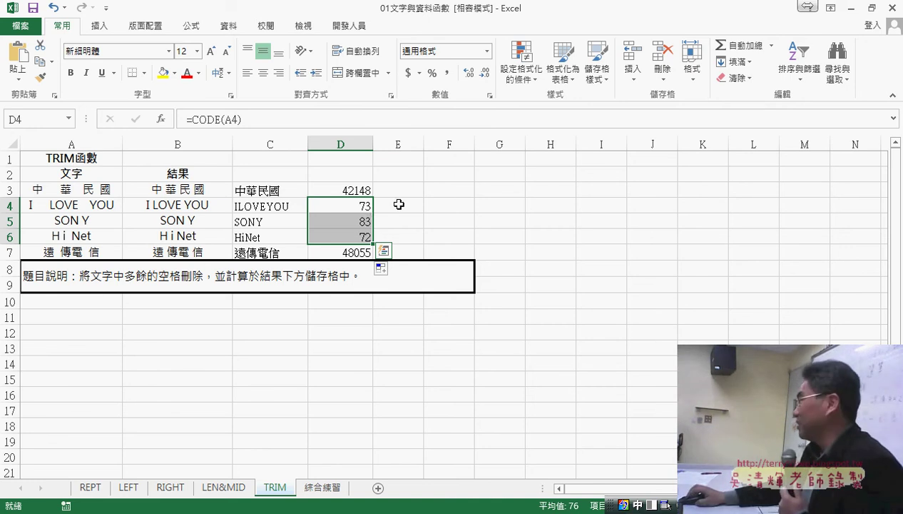
{"action": "left_click", "coordinate": [409, 192]}
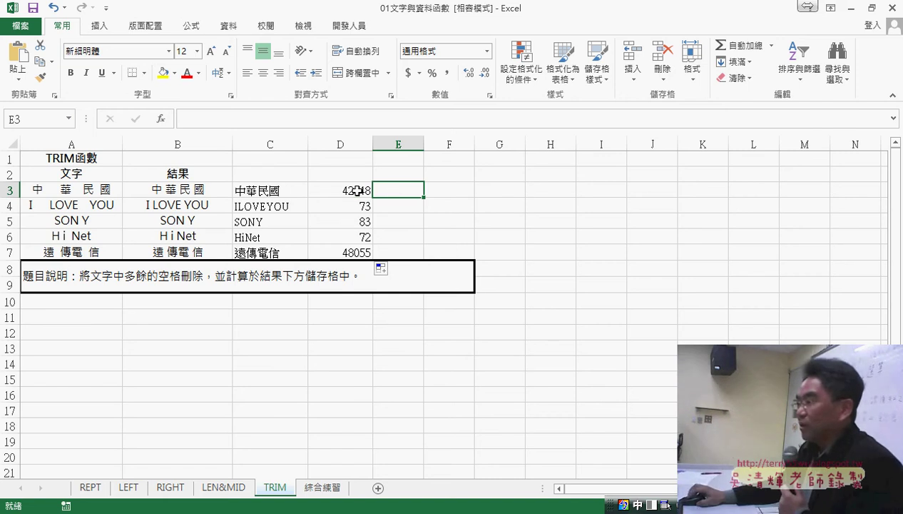
{"action": "left_click", "coordinate": [174, 193]}
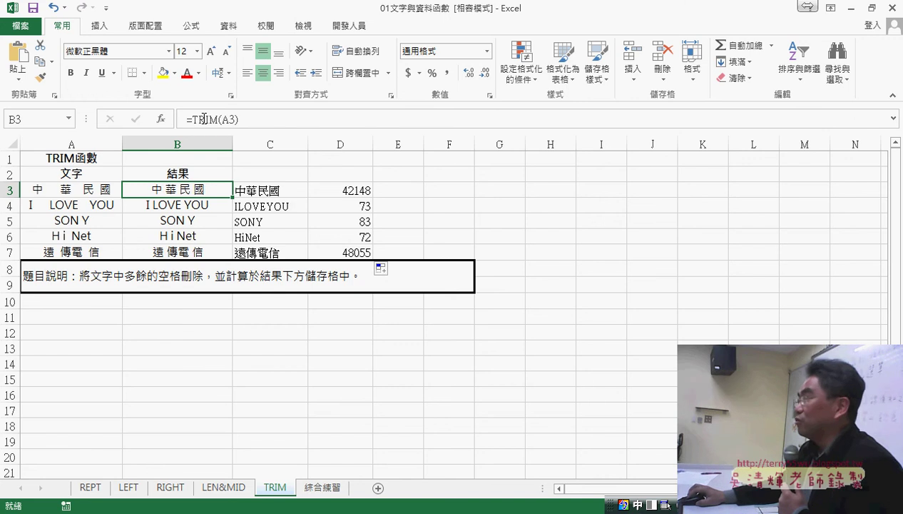
{"action": "left_click", "coordinate": [264, 192]}
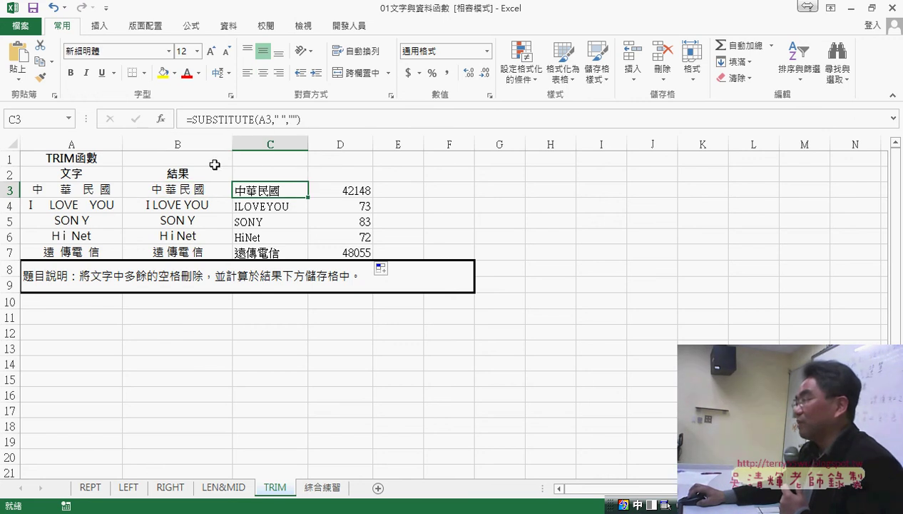
{"action": "left_click", "coordinate": [197, 187]}
{"action": "left_click", "coordinate": [262, 190]}
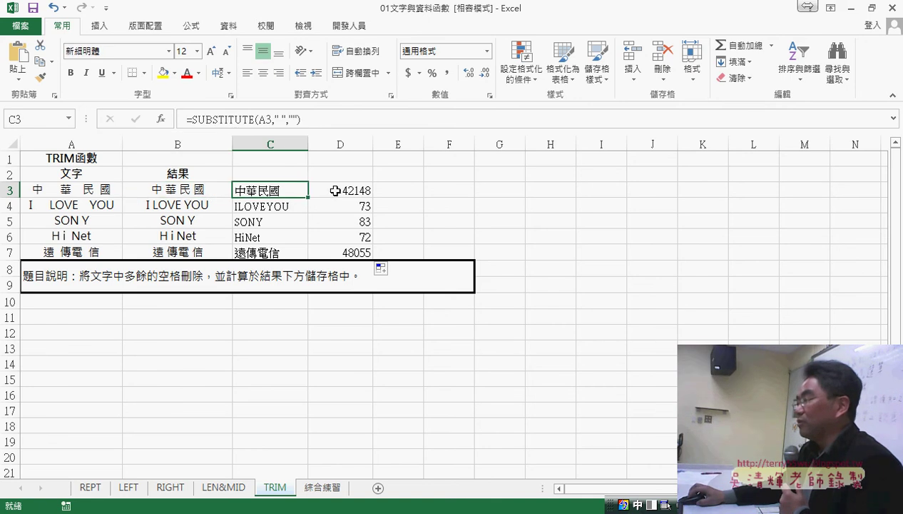
{"action": "left_click", "coordinate": [353, 191]}
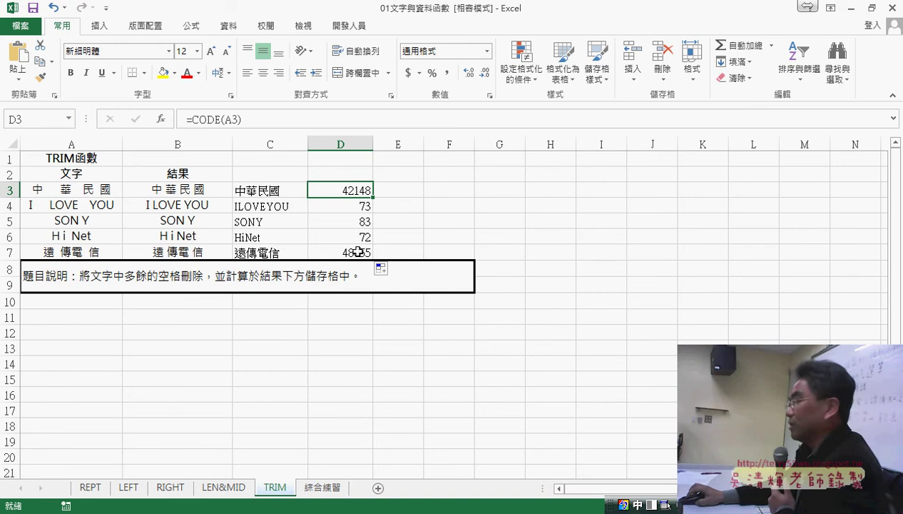
{"action": "left_click_drag", "start_coordinate": [404, 188], "coordinate": [400, 250]}
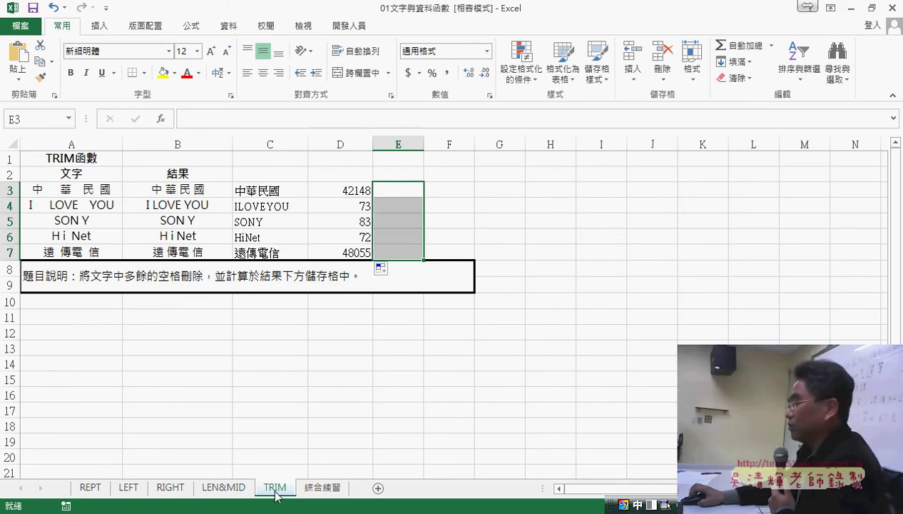
- On the 綜合練習 sheet, enter ="09"&F4&"-" in E4 so it shows 0911-
{"action": "left_click", "coordinate": [324, 489]}
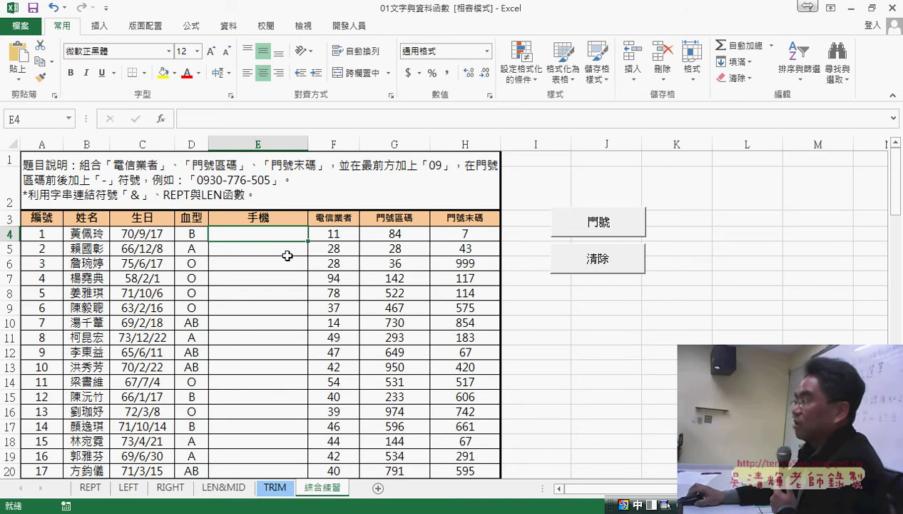
{"action": "left_click", "coordinate": [224, 119]}
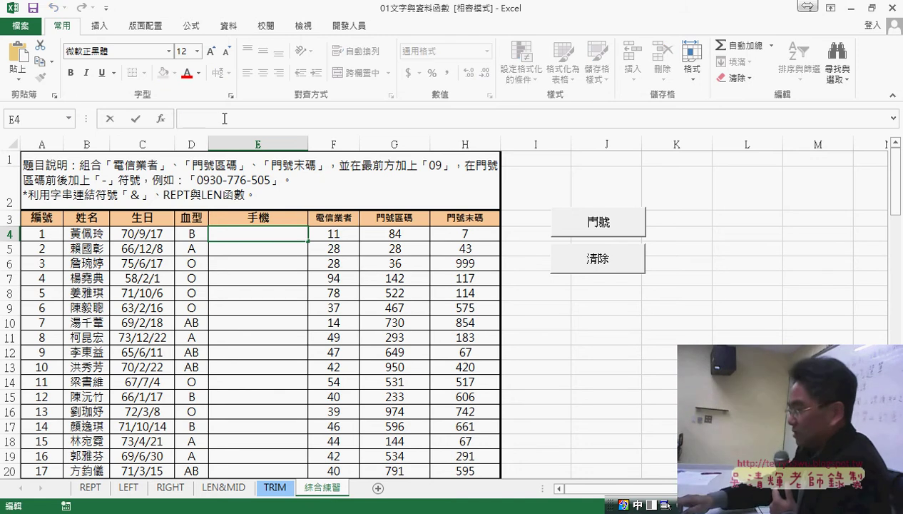
{"action": "type", "text": "="}
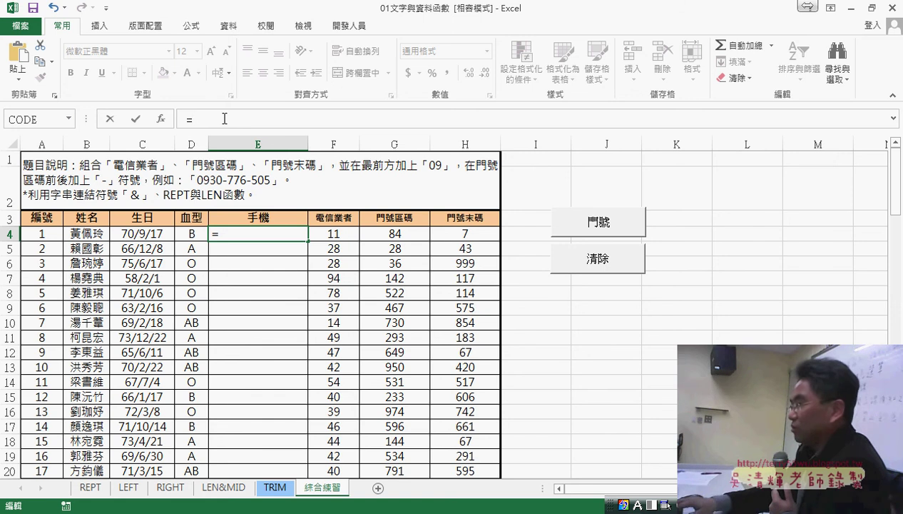
{"action": "type", "text": "\"0\""}
{"action": "key", "text": "Left"}
{"action": "type", "text": "0"}
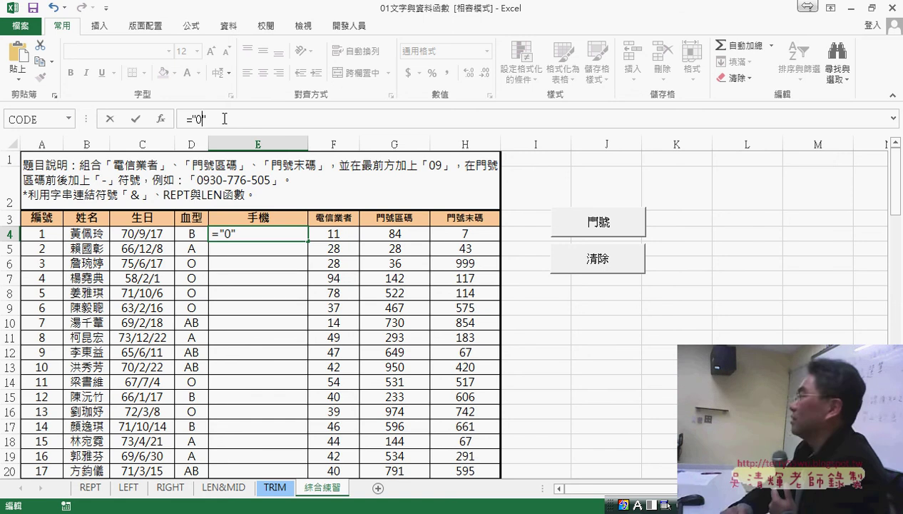
{"action": "type", "text": "9\""}
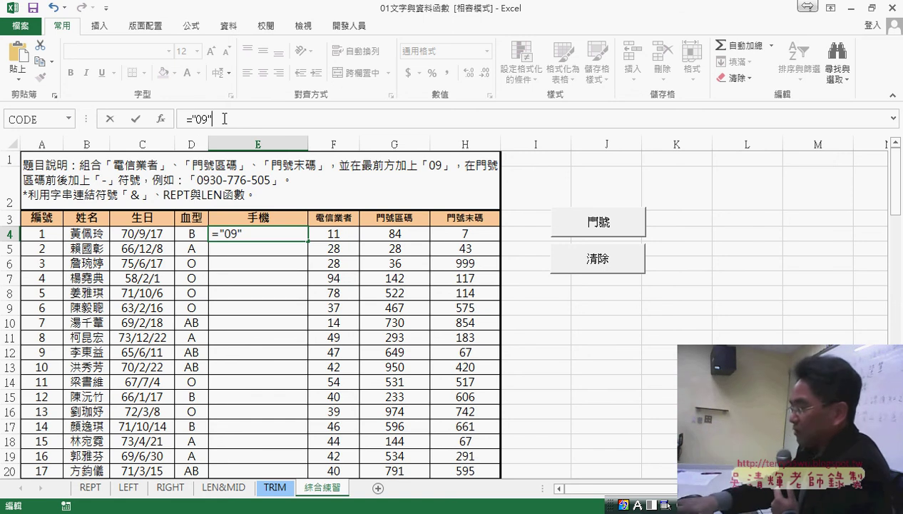
{"action": "type", "text": "&"}
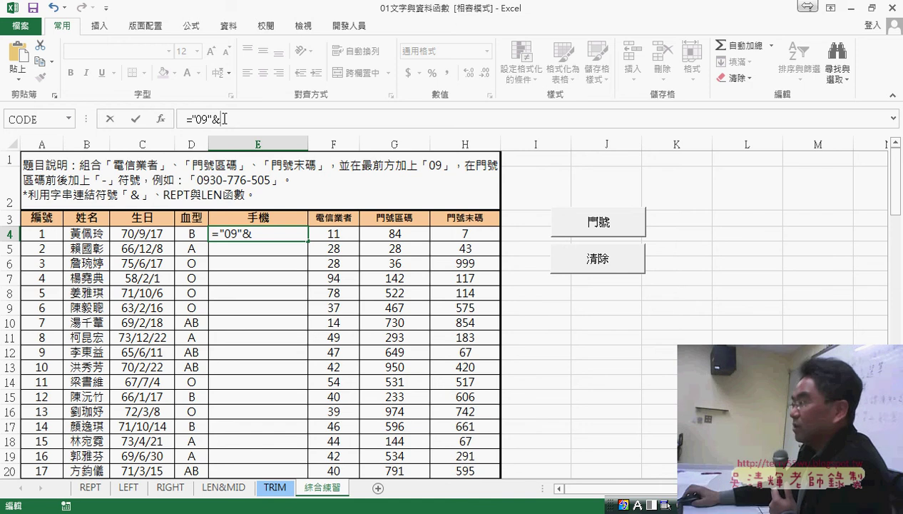
{"action": "left_click", "coordinate": [336, 234]}
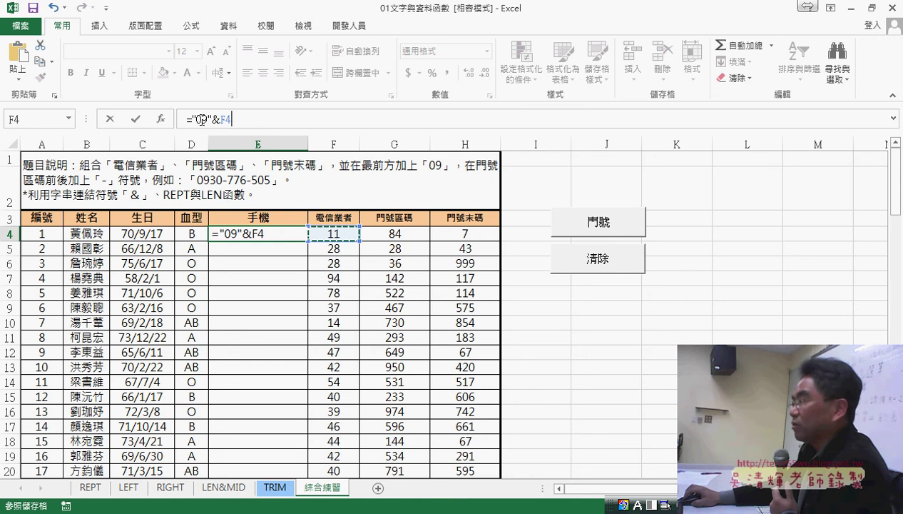
{"action": "left_click_drag", "start_coordinate": [202, 119], "coordinate": [191, 118]}
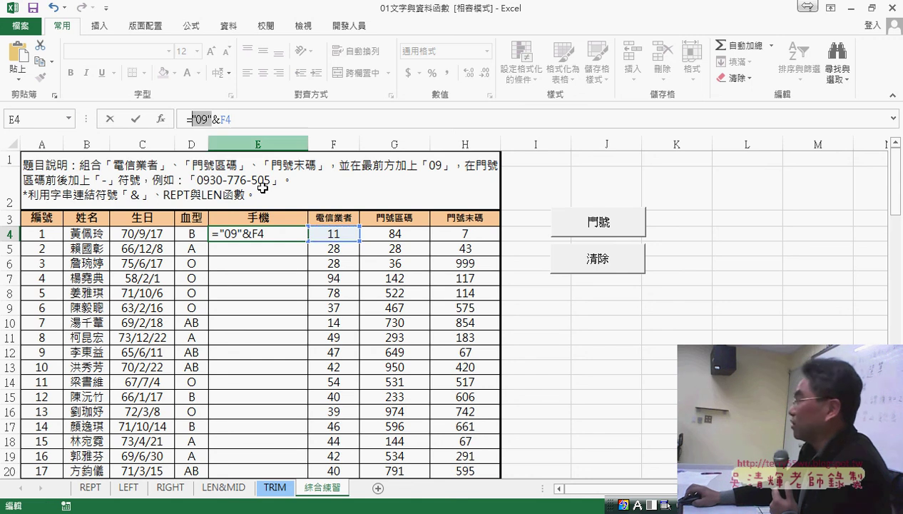
{"action": "left_click", "coordinate": [213, 119]}
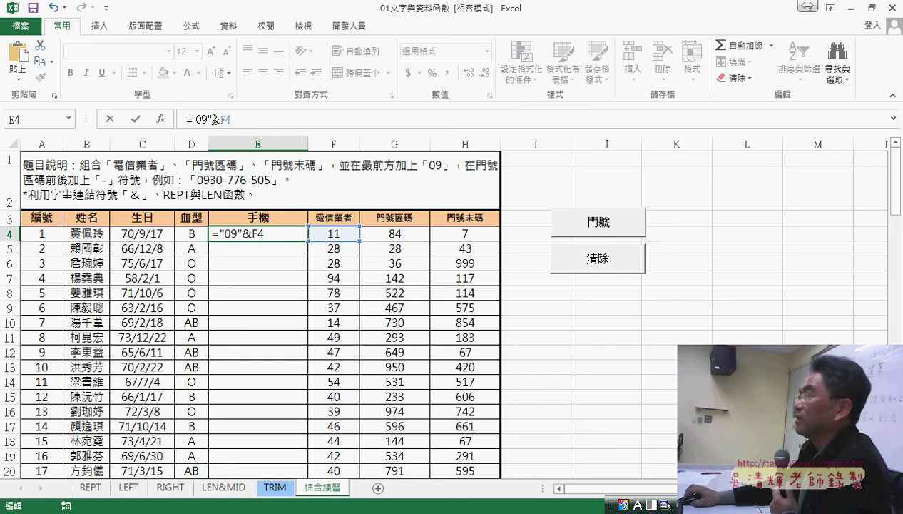
{"action": "left_click", "coordinate": [264, 118]}
{"action": "type", "text": "&"}
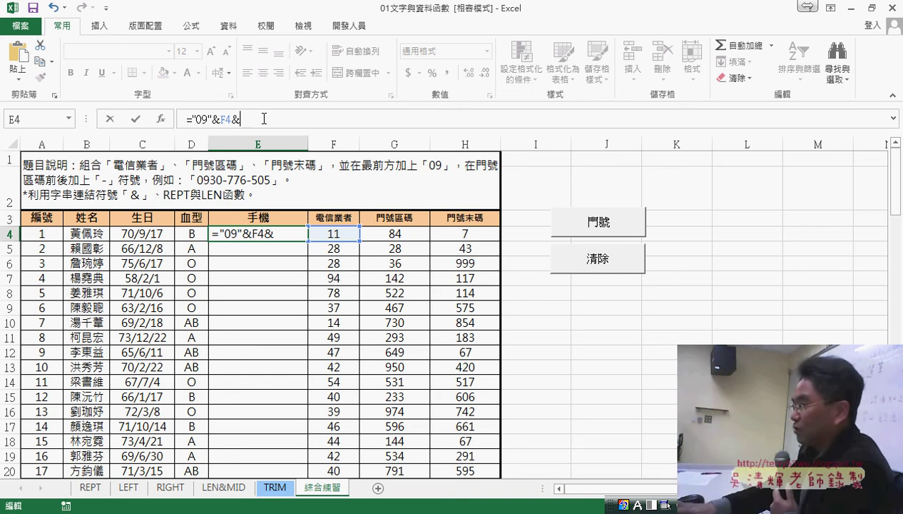
{"action": "type", "text": "\""}
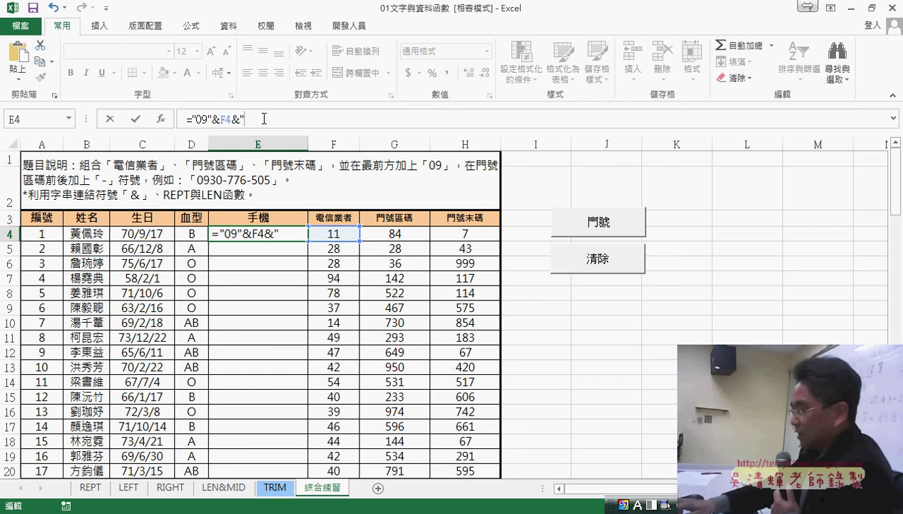
{"action": "type", "text": "-\""}
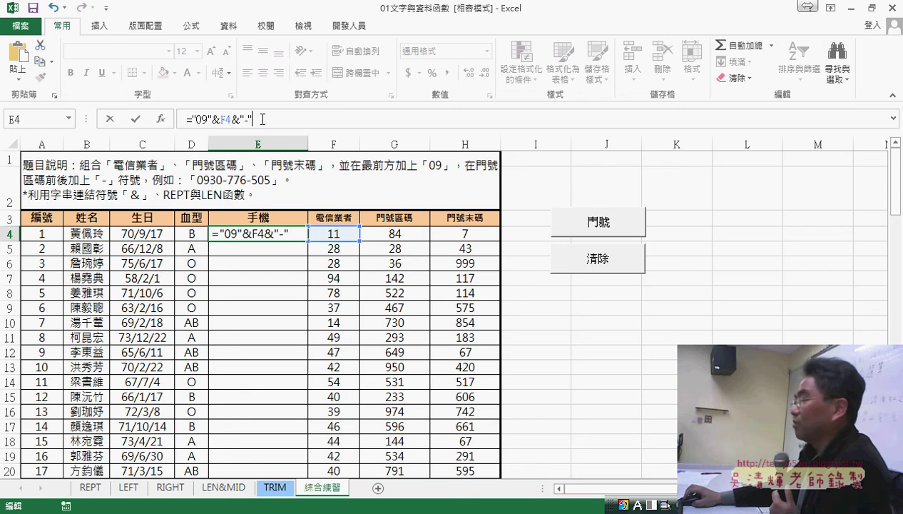
{"action": "left_click", "coordinate": [139, 120]}
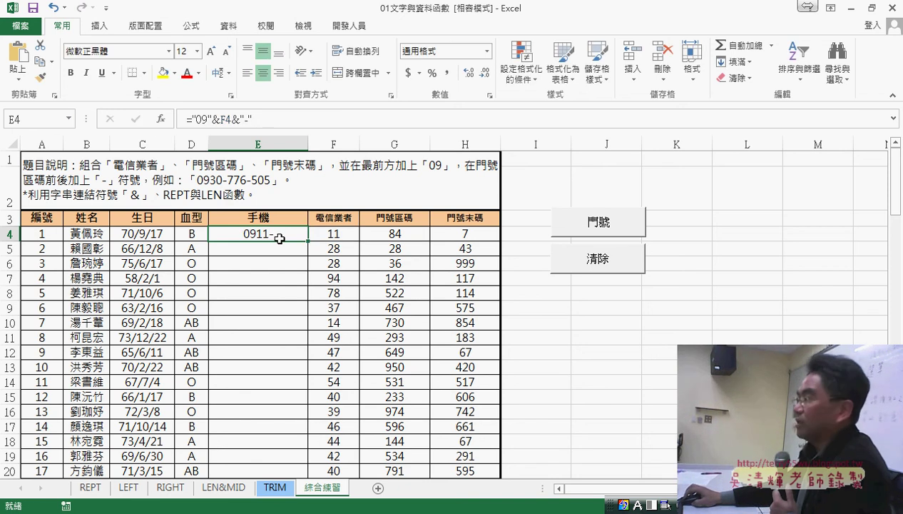
- Extend E4's formula with &REPT("0",3-LEN(G4)) so it shows 0911-0
{"action": "left_click", "coordinate": [276, 120]}
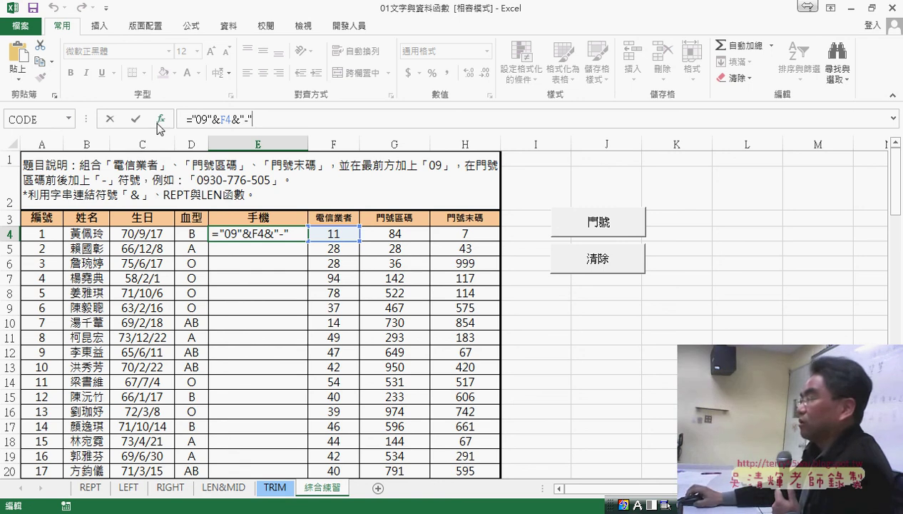
{"action": "left_click", "coordinate": [265, 121]}
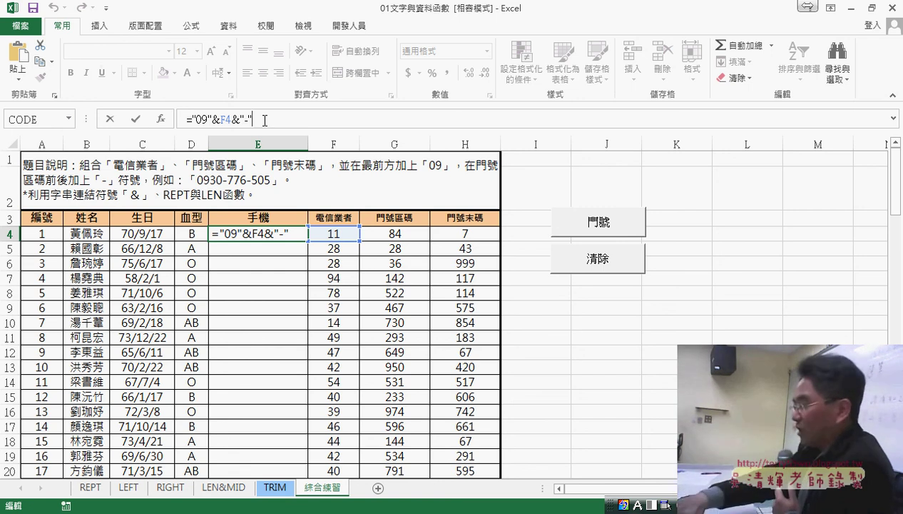
{"action": "type", "text": "&"}
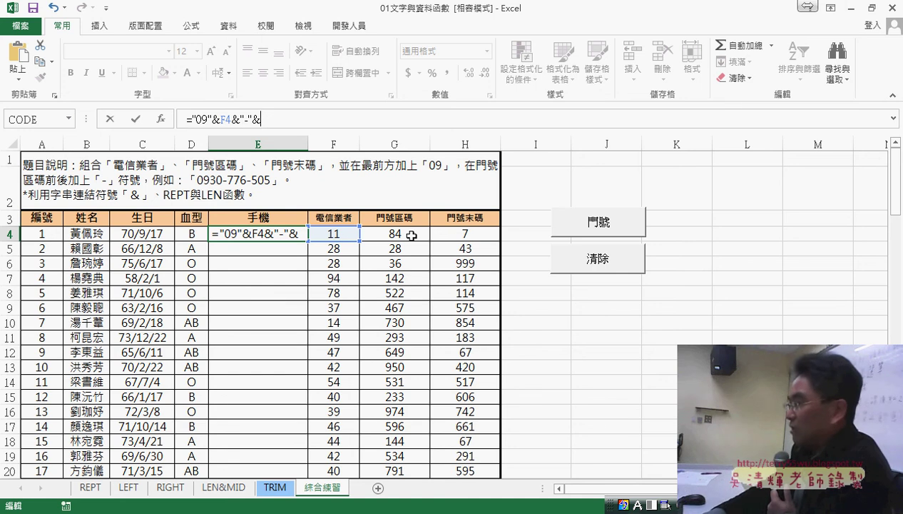
{"action": "type", "text": "re"}
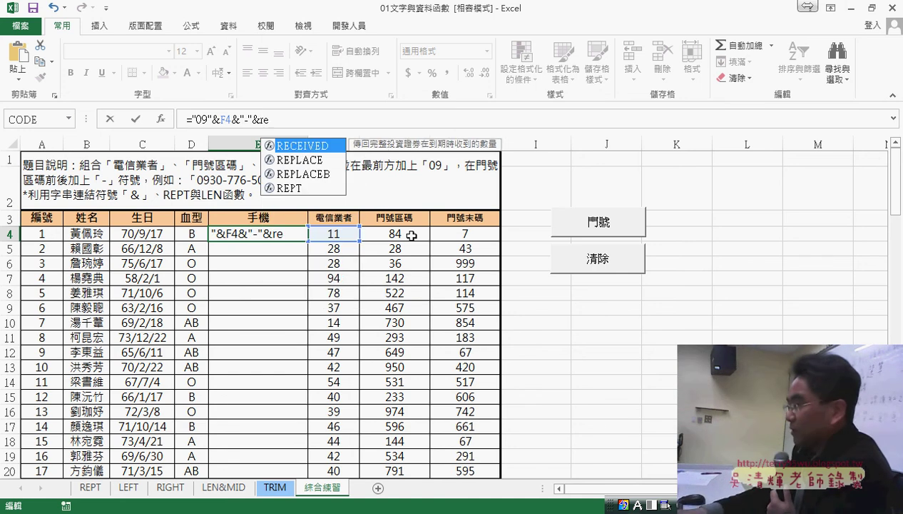
{"action": "type", "text": "pt"}
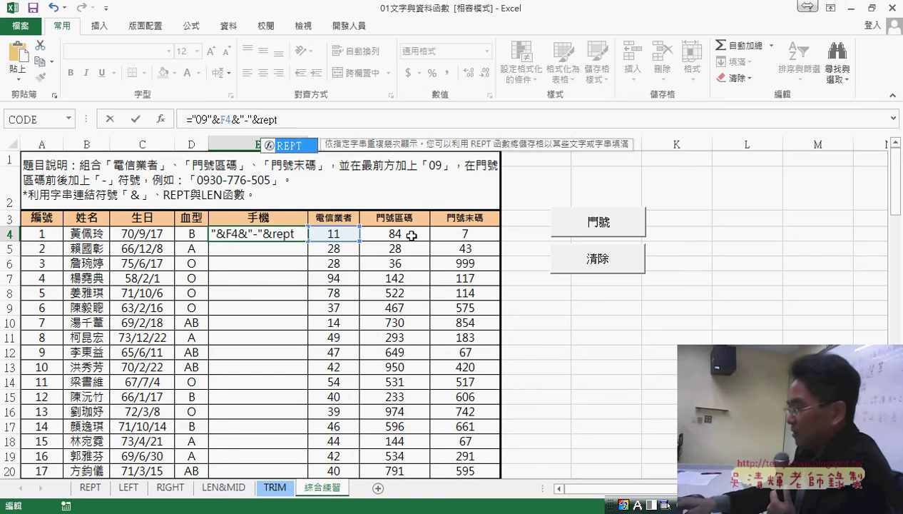
{"action": "type", "text": "(\""}
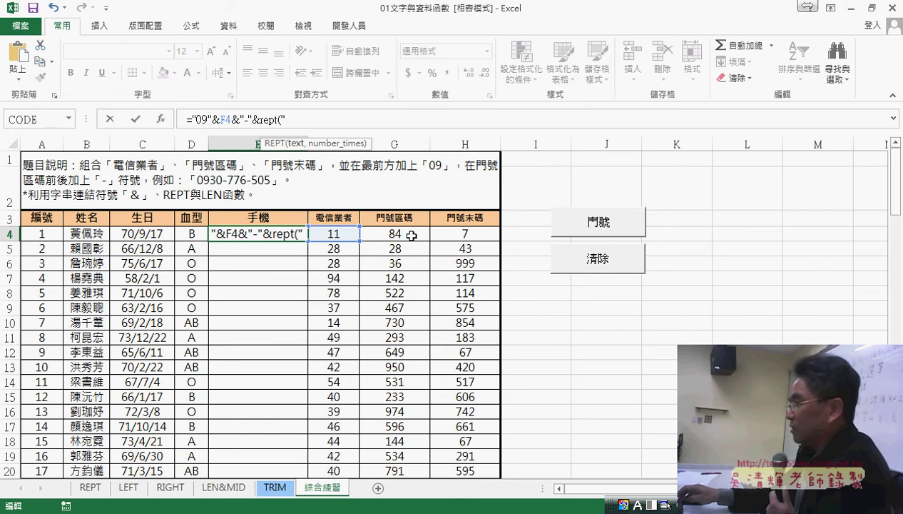
{"action": "type", "text": "0"}
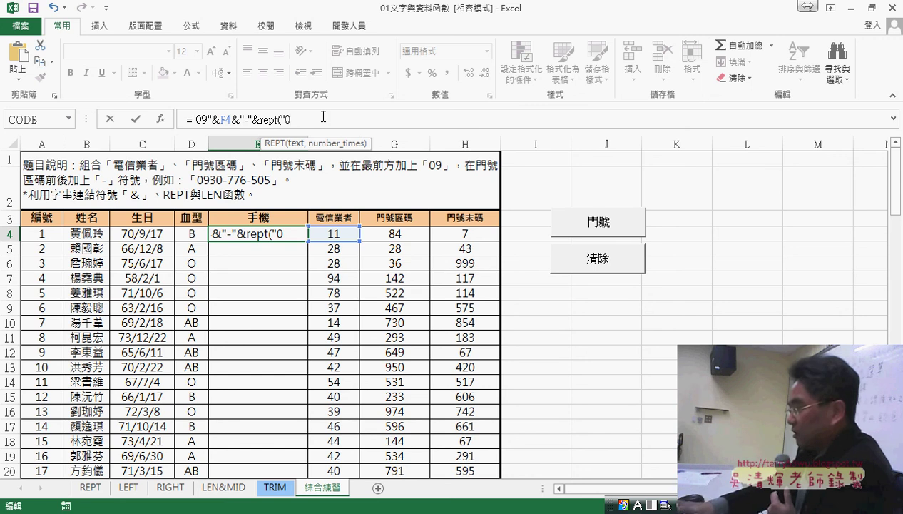
{"action": "type", "text": "\""}
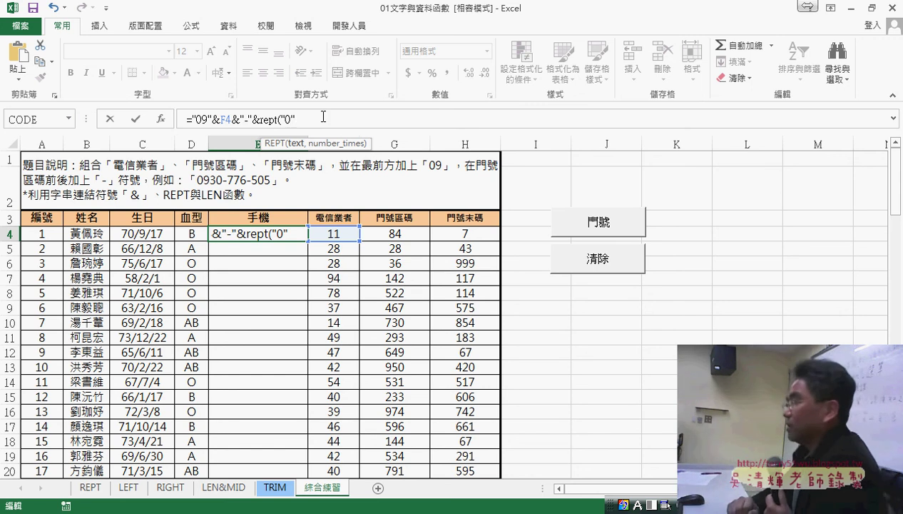
{"action": "type", "text": ","}
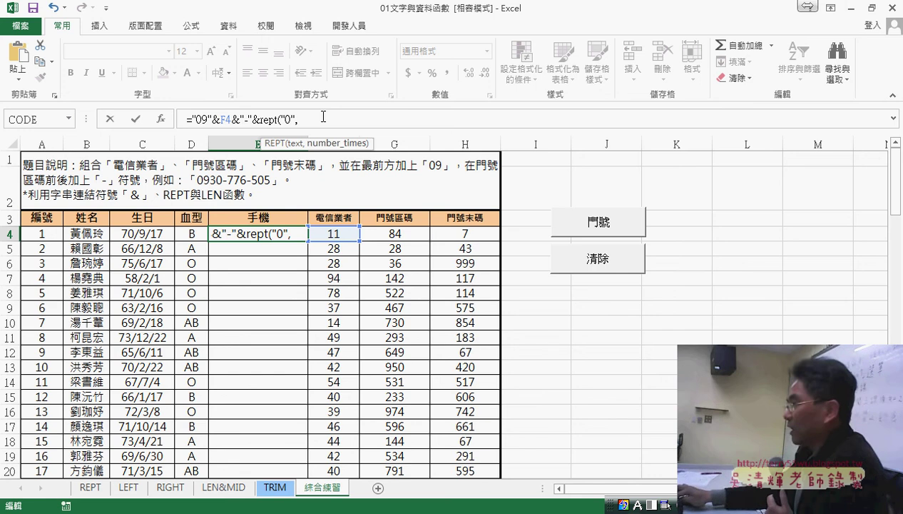
{"action": "type", "text": "3"}
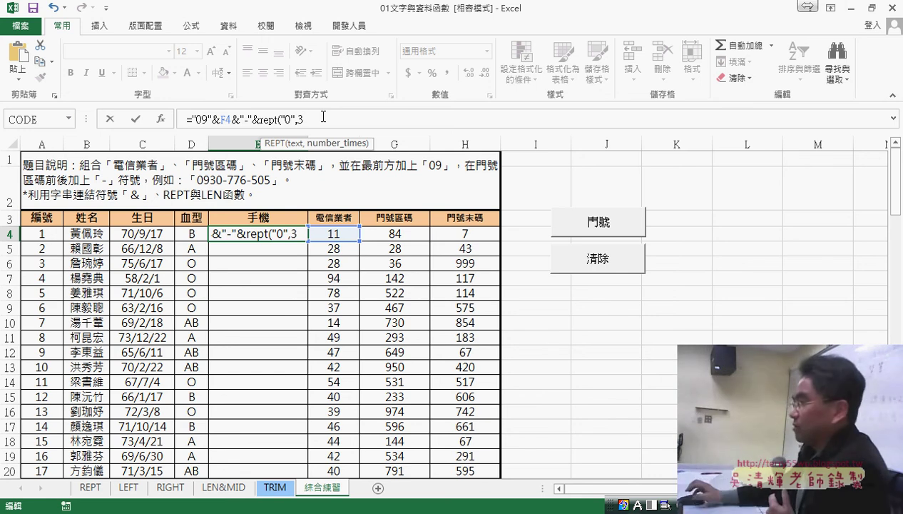
{"action": "type", "text": "-"}
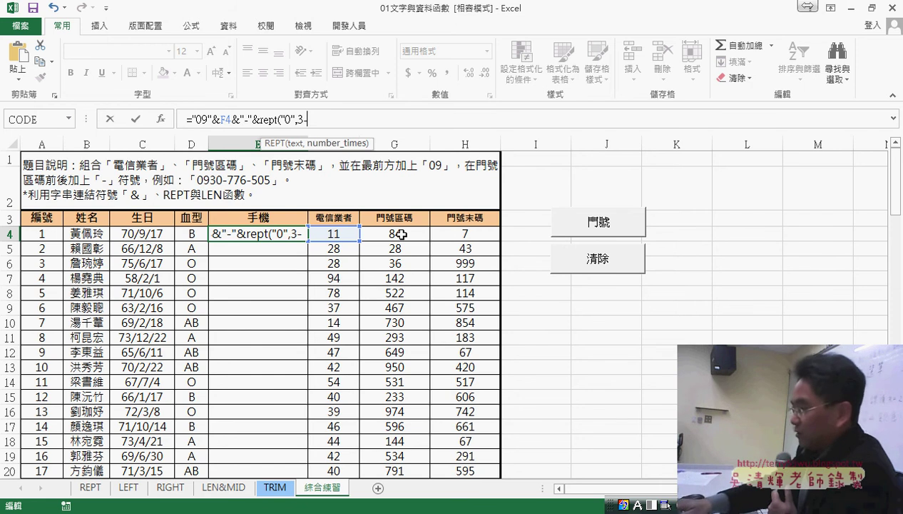
{"action": "type", "text": "le"}
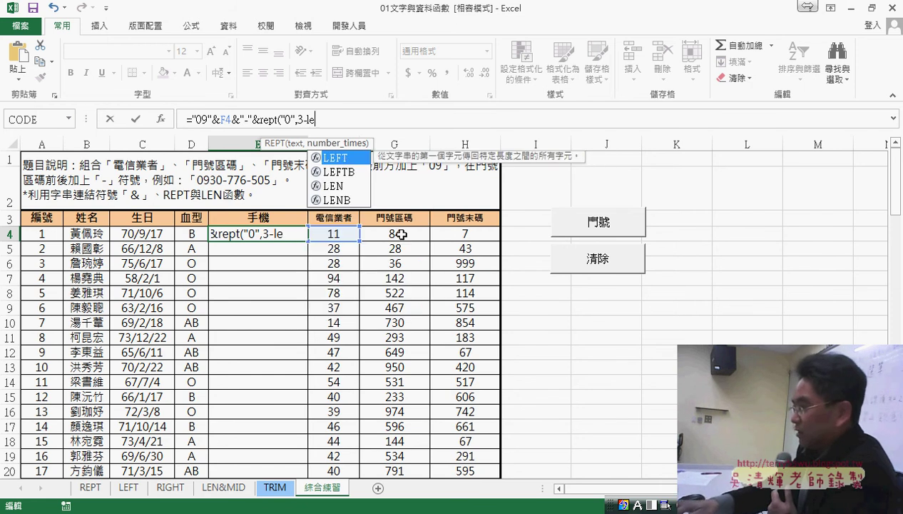
{"action": "type", "text": "n"}
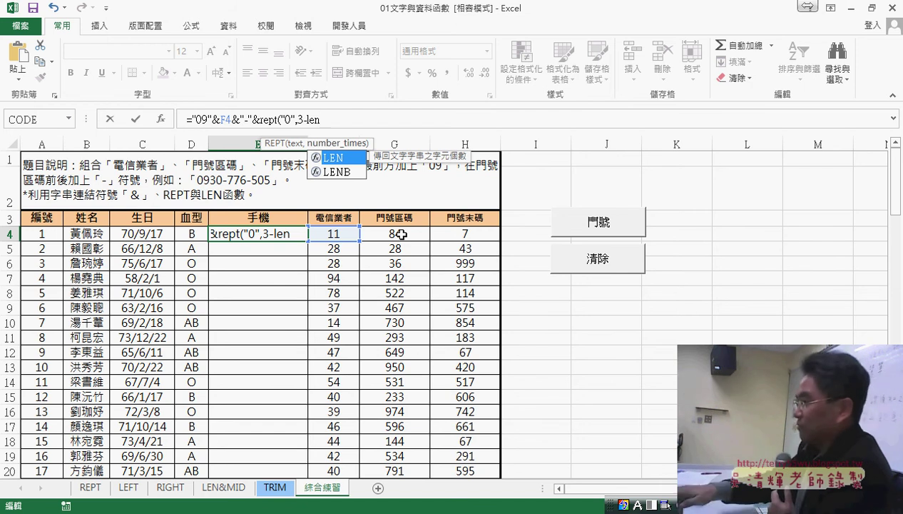
{"action": "type", "text": "("}
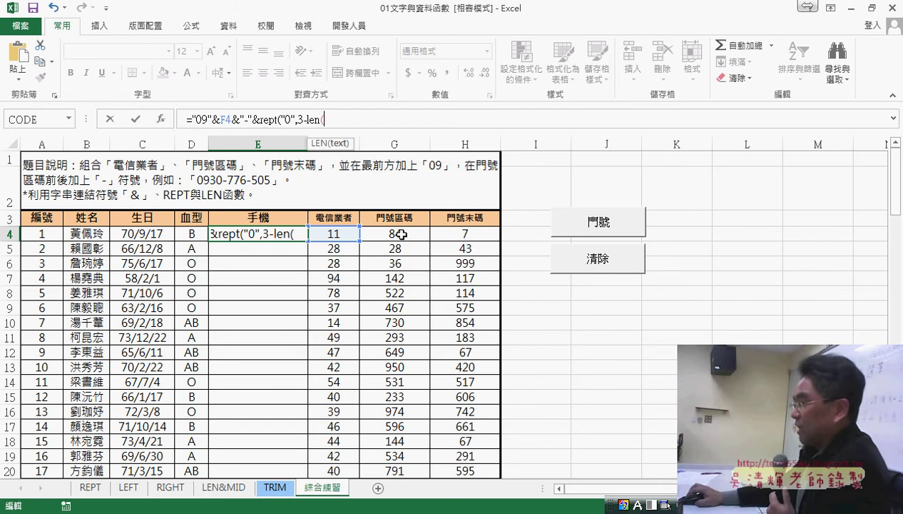
{"action": "left_click", "coordinate": [401, 234]}
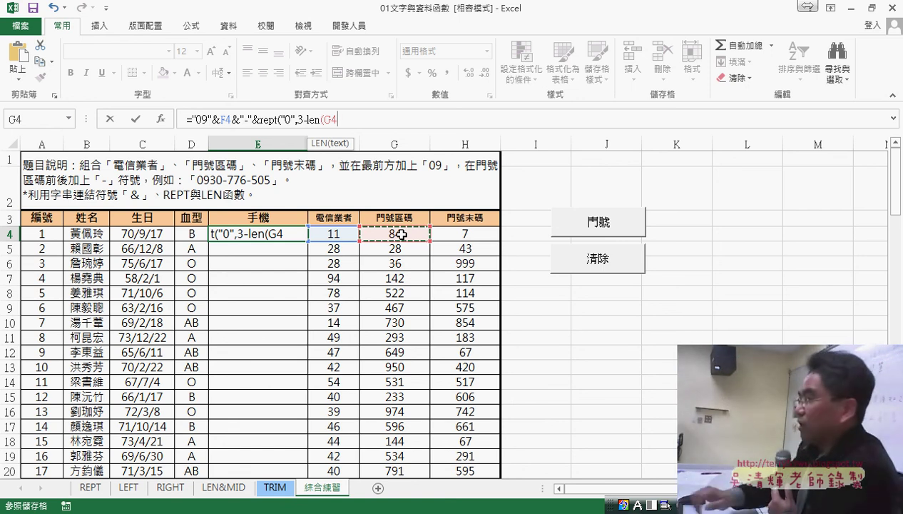
{"action": "type", "text": ")"}
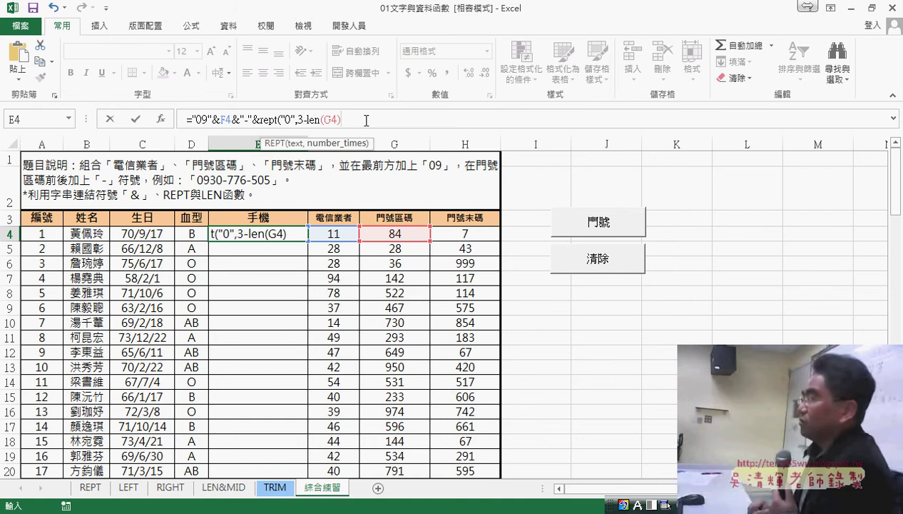
{"action": "type", "text": ")"}
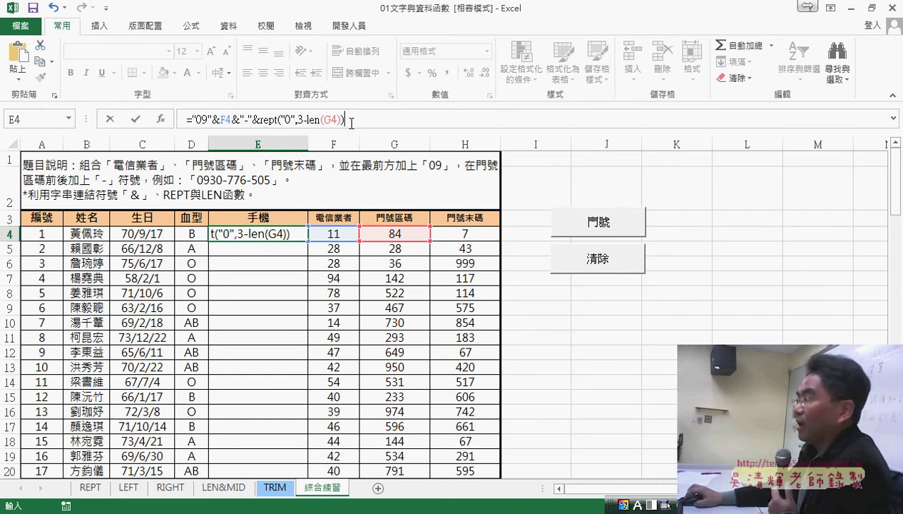
{"action": "left_click", "coordinate": [137, 120]}
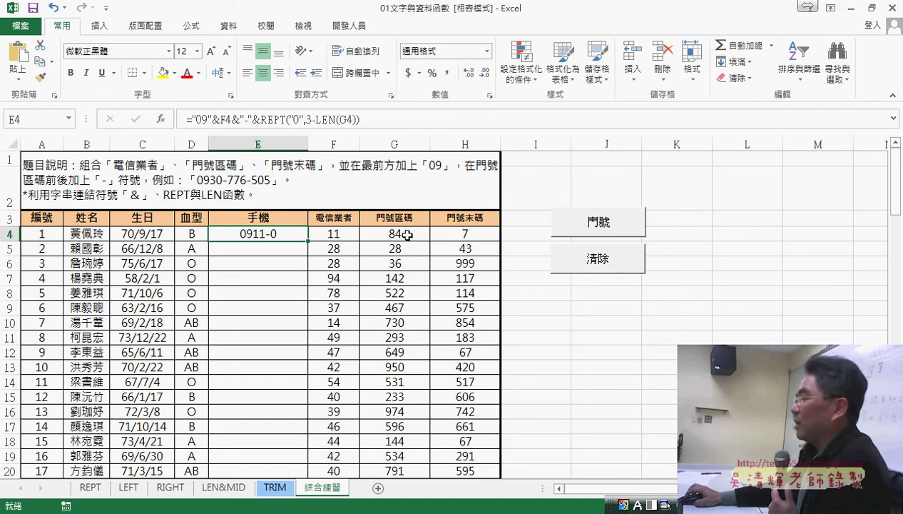
- Append &G4 to E4's formula so it returns 0911-084
{"action": "left_click", "coordinate": [396, 120]}
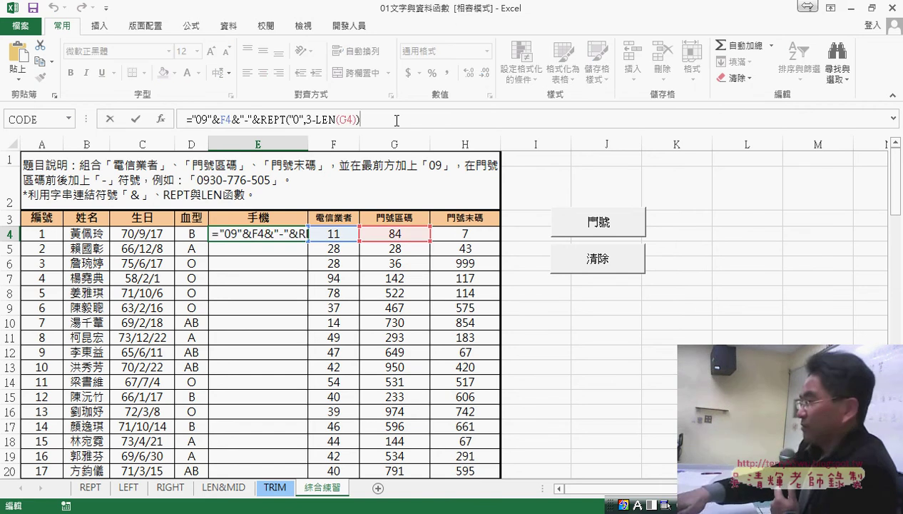
{"action": "type", "text": "&"}
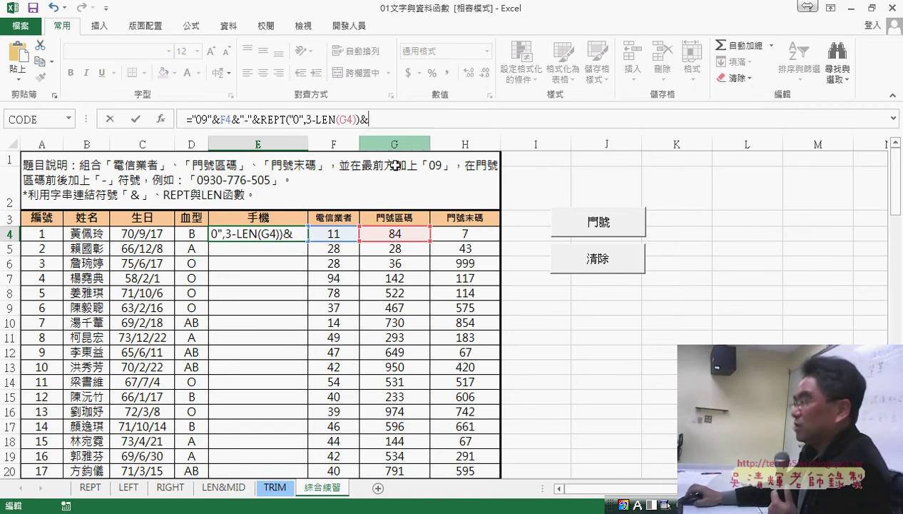
{"action": "left_click", "coordinate": [401, 234]}
{"action": "left_click", "coordinate": [140, 119]}
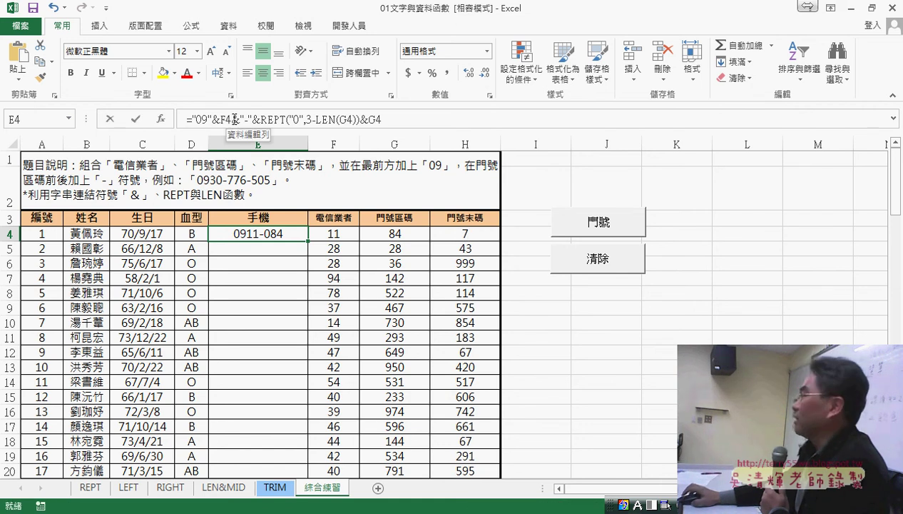
{"action": "left_click_drag", "start_coordinate": [233, 118], "coordinate": [404, 119]}
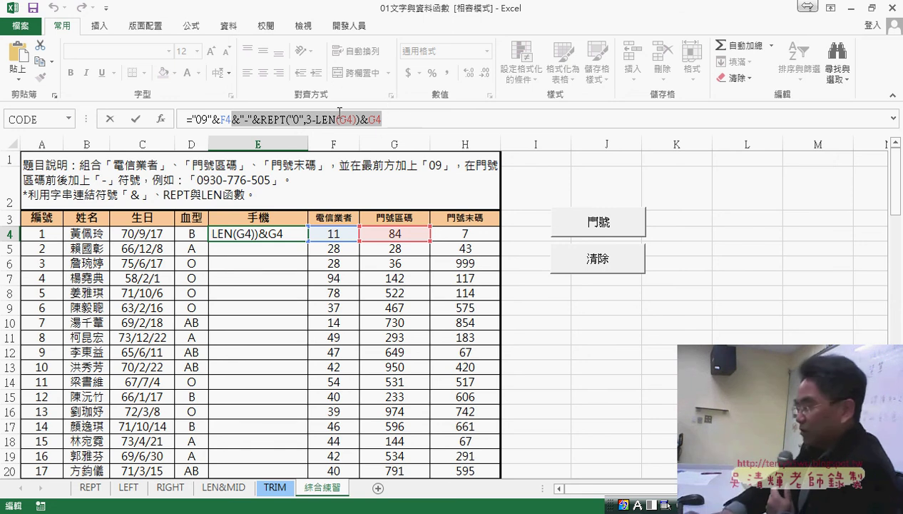
{"action": "left_click", "coordinate": [397, 117]}
{"action": "key", "text": "ctrl+v"}
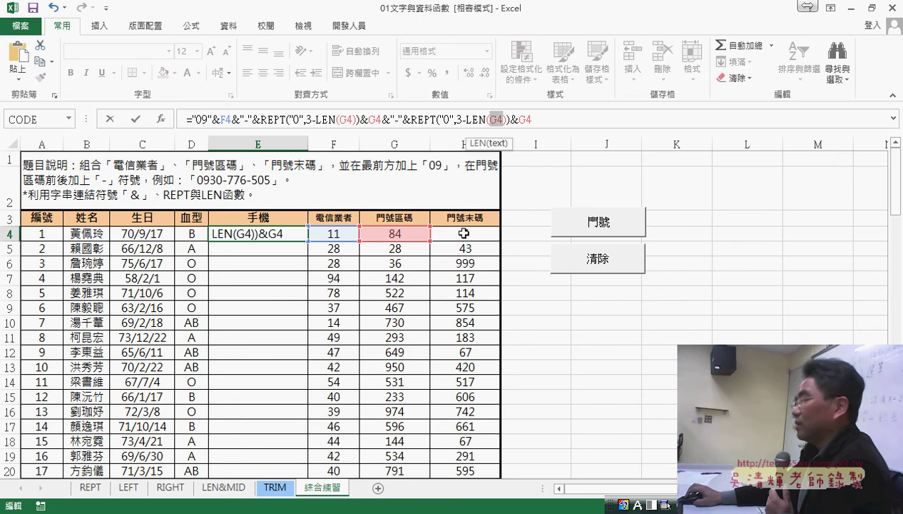
{"action": "left_click", "coordinate": [464, 234]}
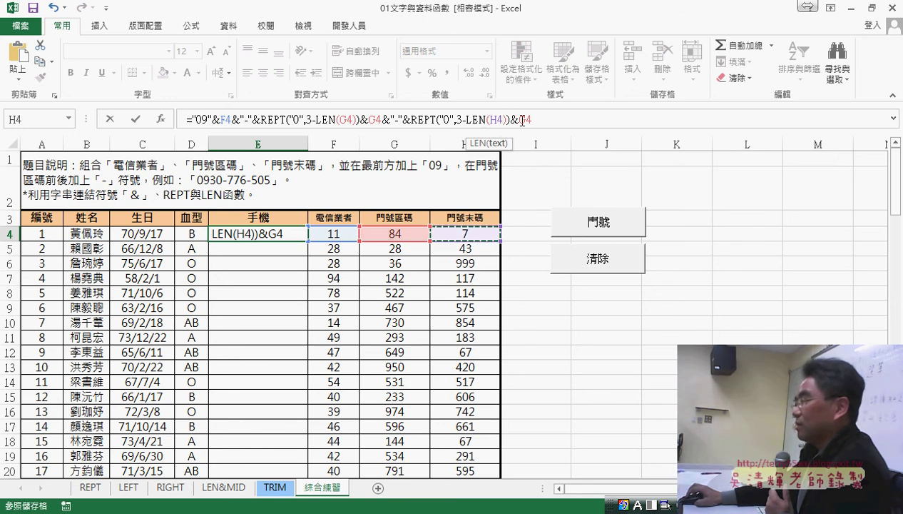
{"action": "left_click", "coordinate": [464, 234]}
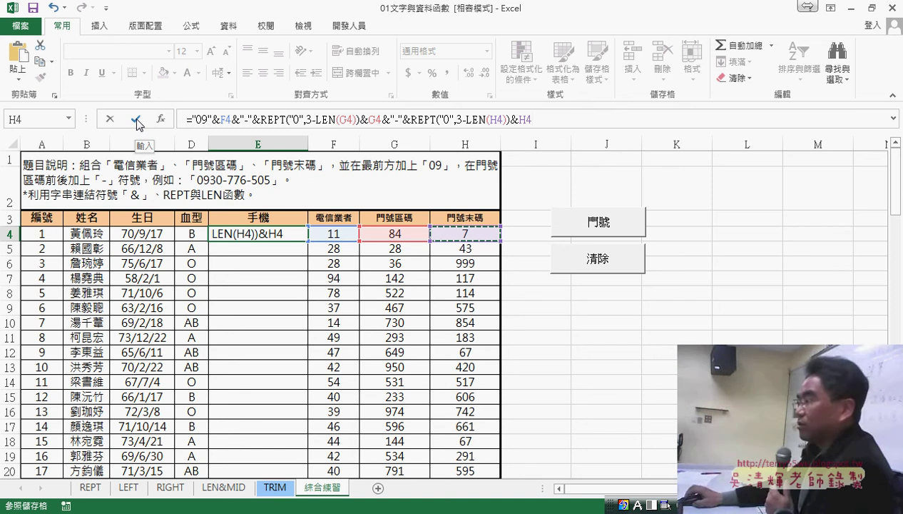
{"action": "left_click", "coordinate": [136, 120]}
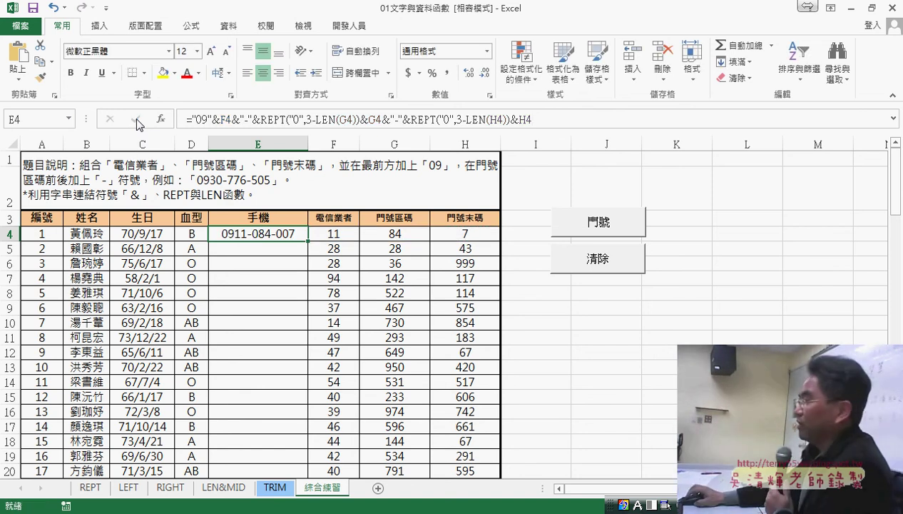
- Fill E4's phone-number formula down to E20, then start inserting a function in L3
{"action": "double_click", "coordinate": [309, 242]}
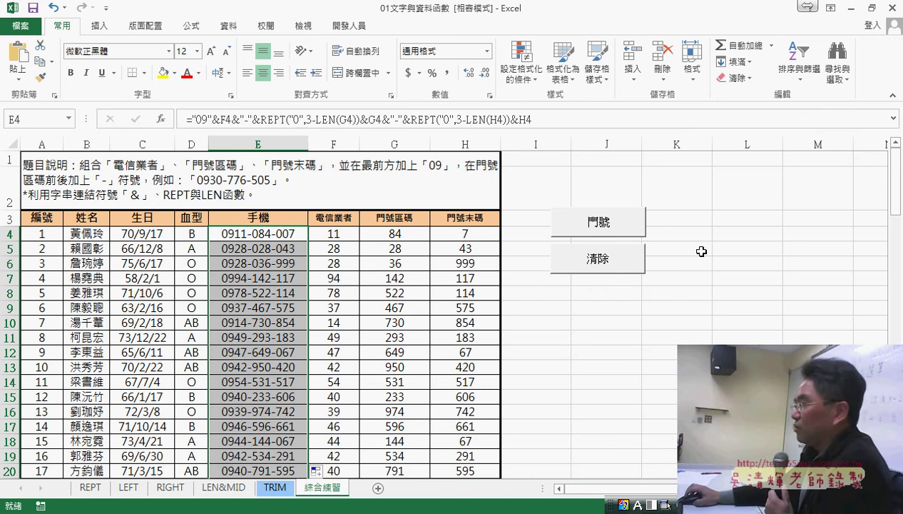
{"action": "left_click", "coordinate": [746, 219]}
{"action": "left_click", "coordinate": [160, 118]}
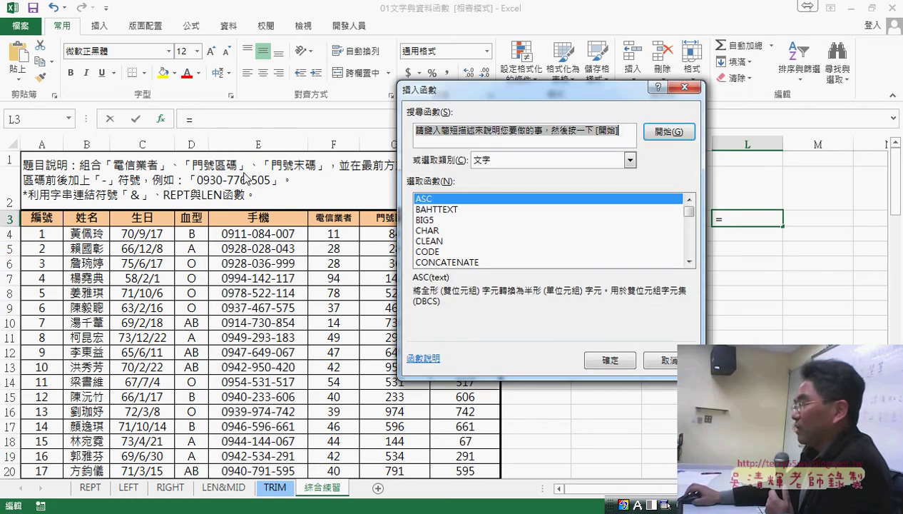
- Read the TEXT function's description, cancel without inserting it, and select G4:H4
{"action": "left_click_drag", "start_coordinate": [687, 214], "coordinate": [690, 248]}
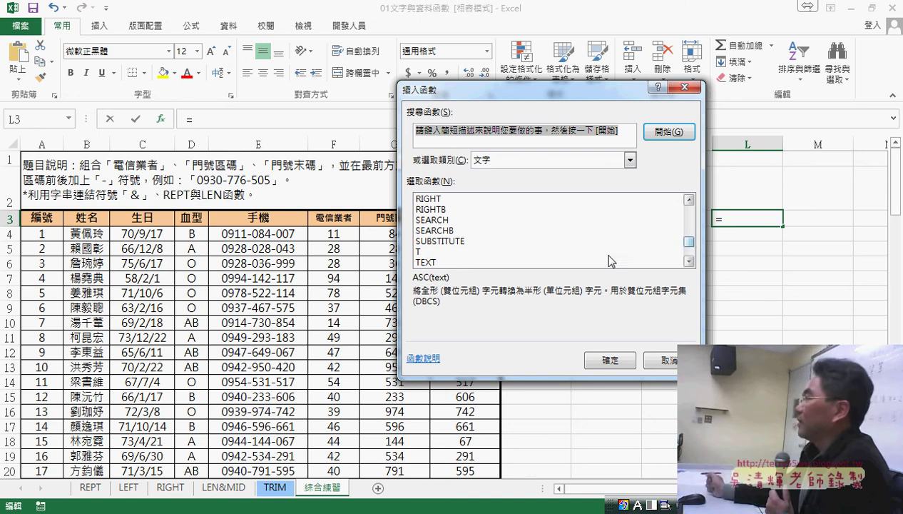
{"action": "left_click", "coordinate": [453, 262]}
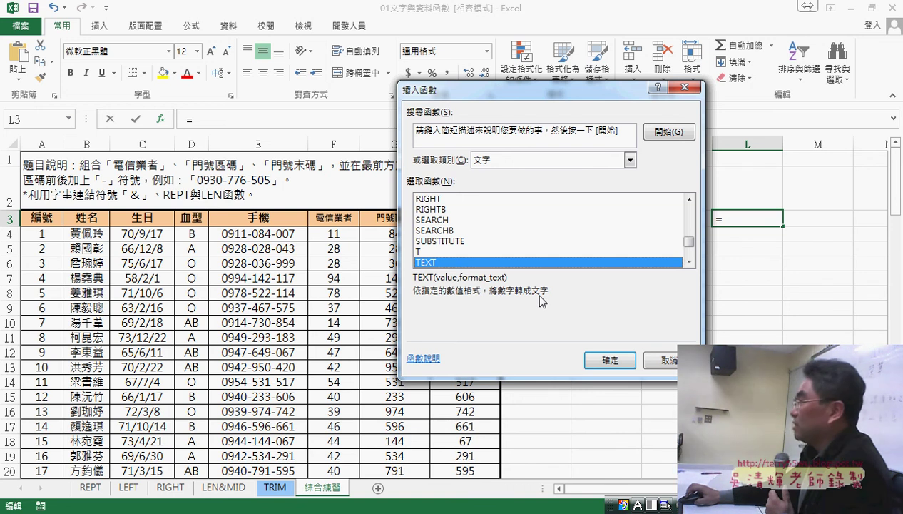
{"action": "left_click", "coordinate": [664, 358]}
{"action": "left_click_drag", "start_coordinate": [394, 233], "coordinate": [471, 235]}
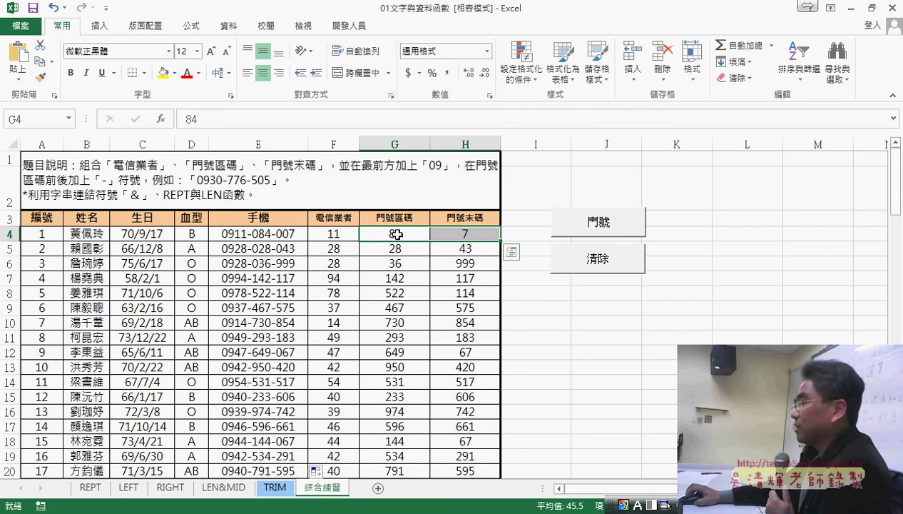
- Give G4:H4 the custom number format 000 so they display 084 and 007
{"action": "left_click_drag", "start_coordinate": [396, 234], "coordinate": [471, 234]}
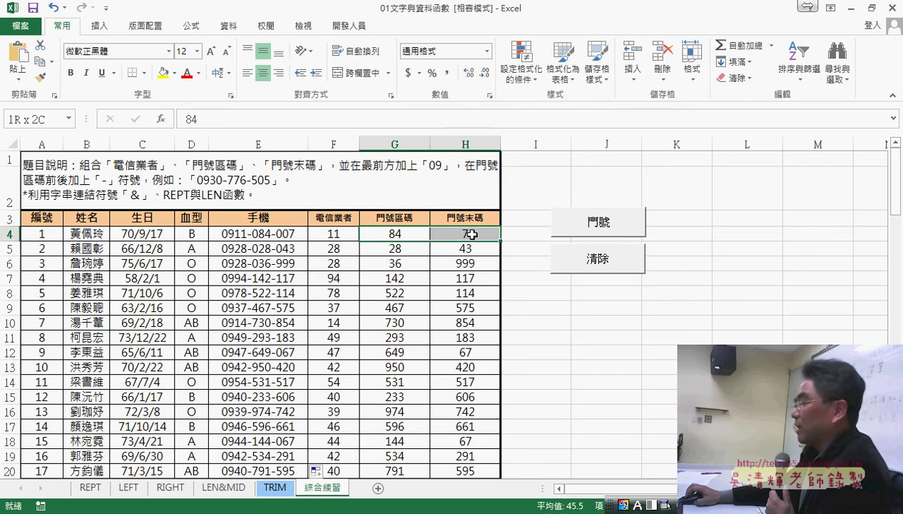
{"action": "right_click", "coordinate": [411, 234]}
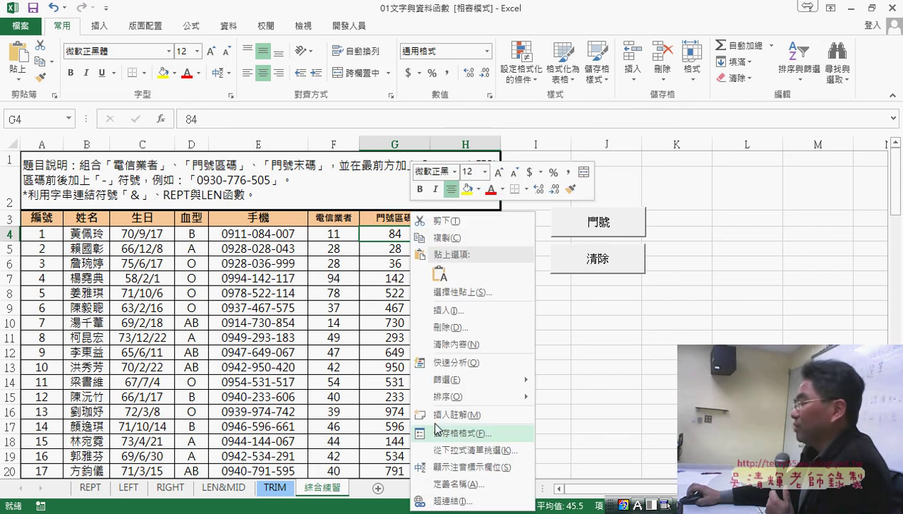
{"action": "left_click", "coordinate": [511, 430]}
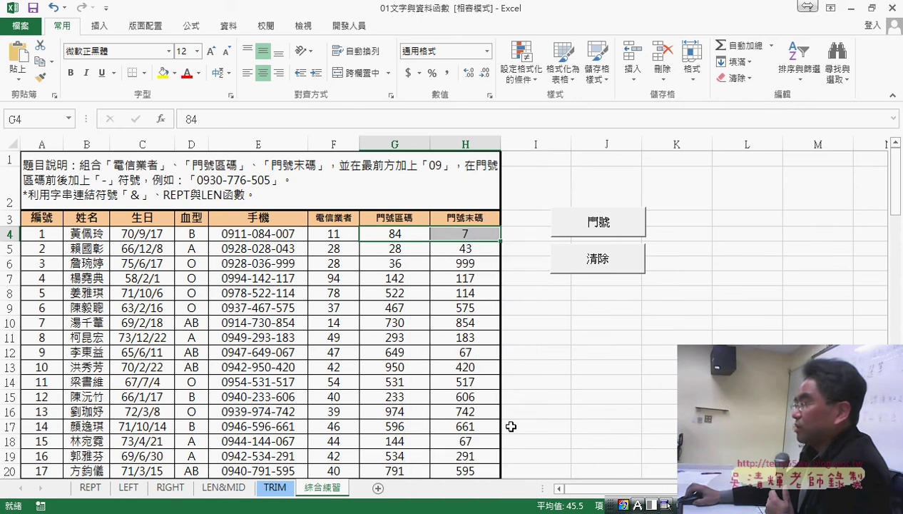
{"action": "left_click_drag", "start_coordinate": [375, 153], "coordinate": [385, 113]}
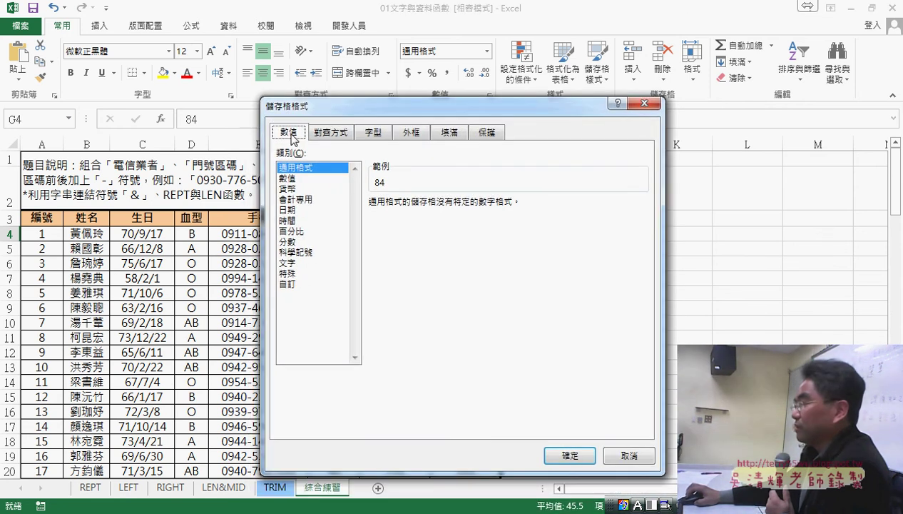
{"action": "left_click", "coordinate": [286, 284]}
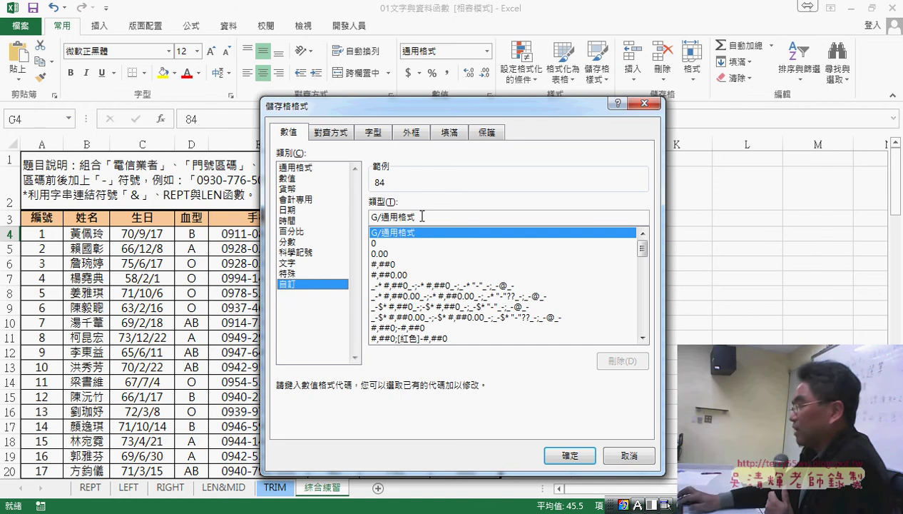
{"action": "left_click_drag", "start_coordinate": [412, 217], "coordinate": [366, 218]}
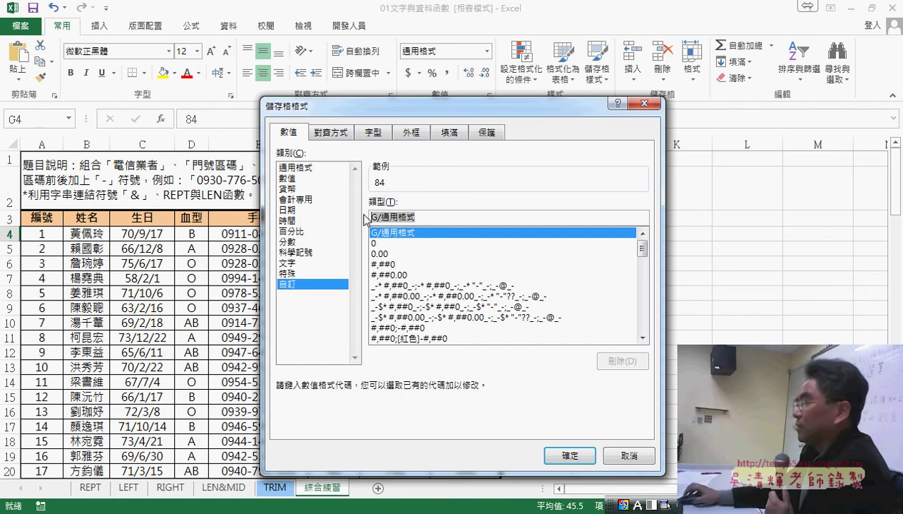
{"action": "type", "text": "000"}
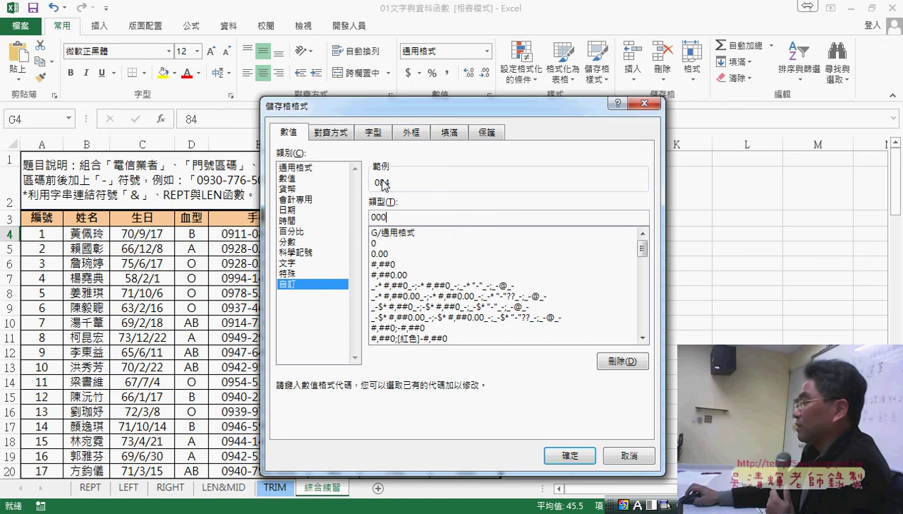
{"action": "left_click", "coordinate": [580, 457]}
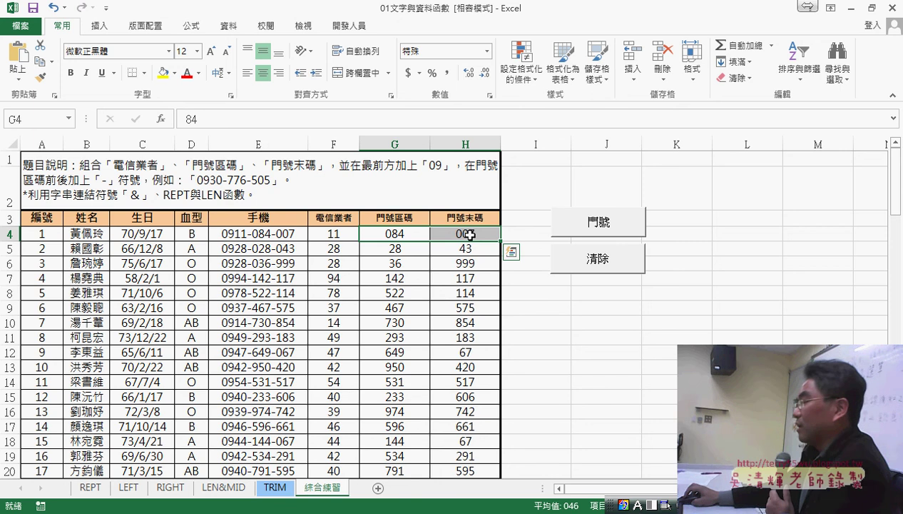
{"action": "left_click", "coordinate": [399, 234]}
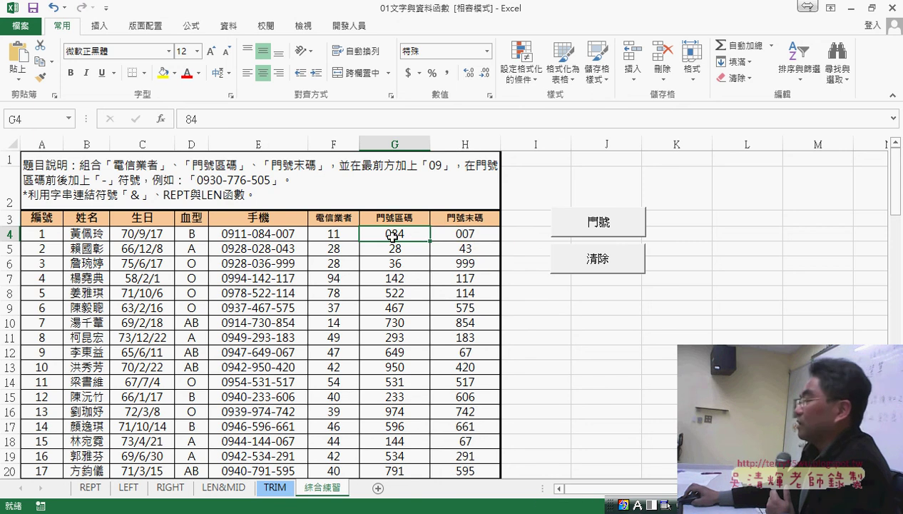
{"action": "left_click", "coordinate": [473, 235]}
- Undo the 000 format on G4:H4 so they show 84 and 7 again
{"action": "left_click_drag", "start_coordinate": [389, 235], "coordinate": [437, 230]}
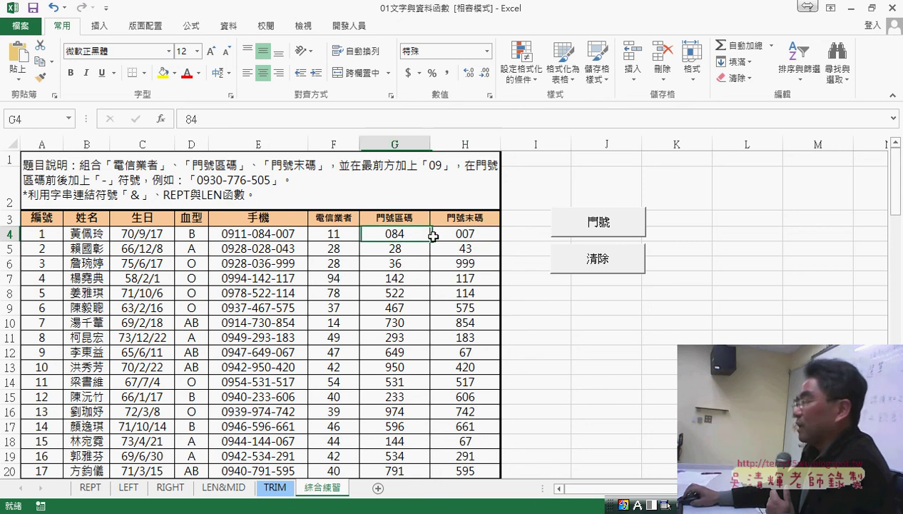
{"action": "left_click", "coordinate": [471, 234]}
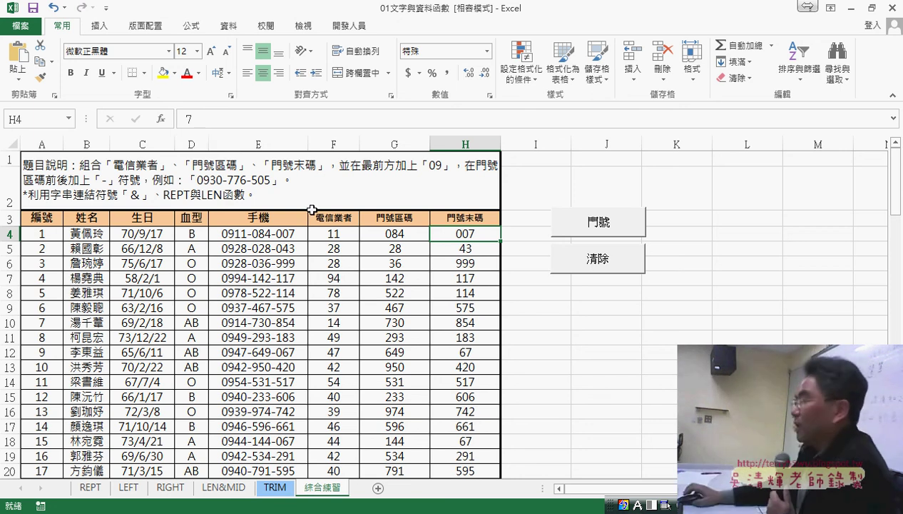
{"action": "key", "text": "ctrl+z"}
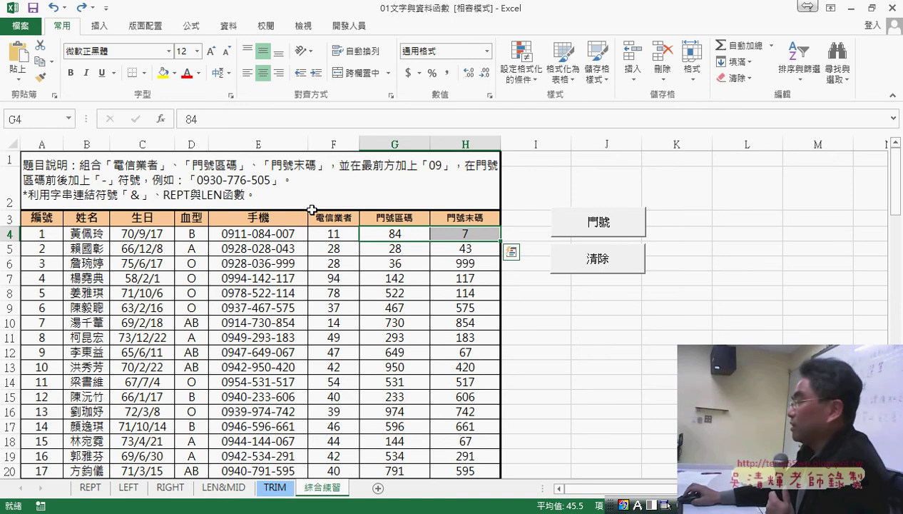
- Insert the TEXT function into K3 from the Insert Function list
{"action": "left_click", "coordinate": [681, 219]}
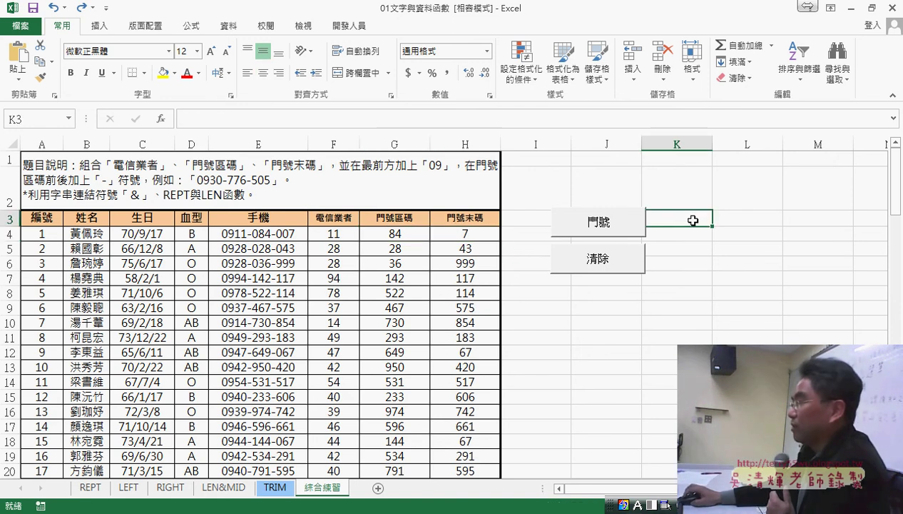
{"action": "left_click", "coordinate": [162, 122]}
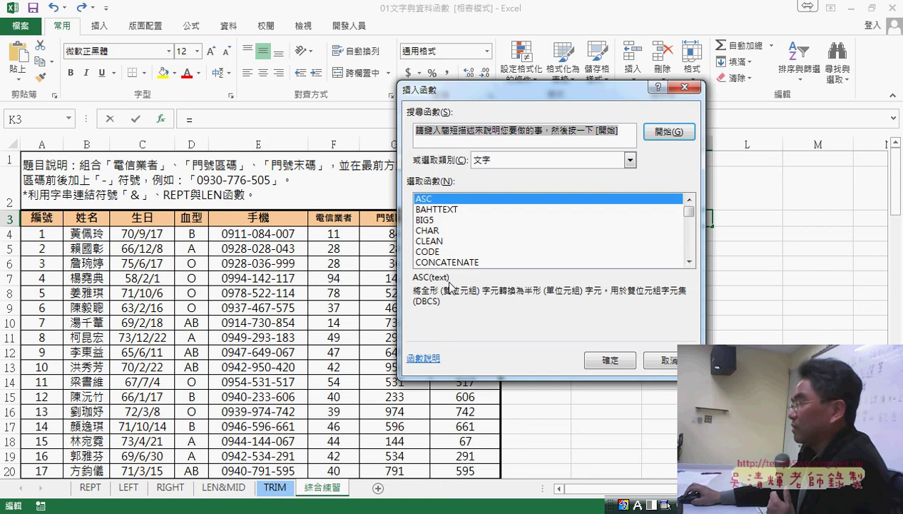
{"action": "left_click_drag", "start_coordinate": [690, 202], "coordinate": [689, 242]}
{"action": "left_click", "coordinate": [448, 263]}
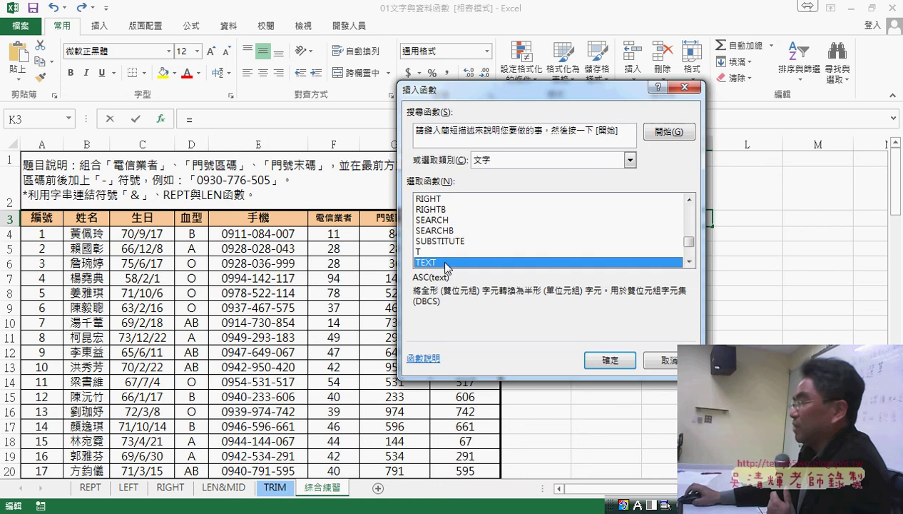
{"action": "left_click", "coordinate": [611, 362]}
{"action": "left_click_drag", "start_coordinate": [476, 162], "coordinate": [454, 317]}
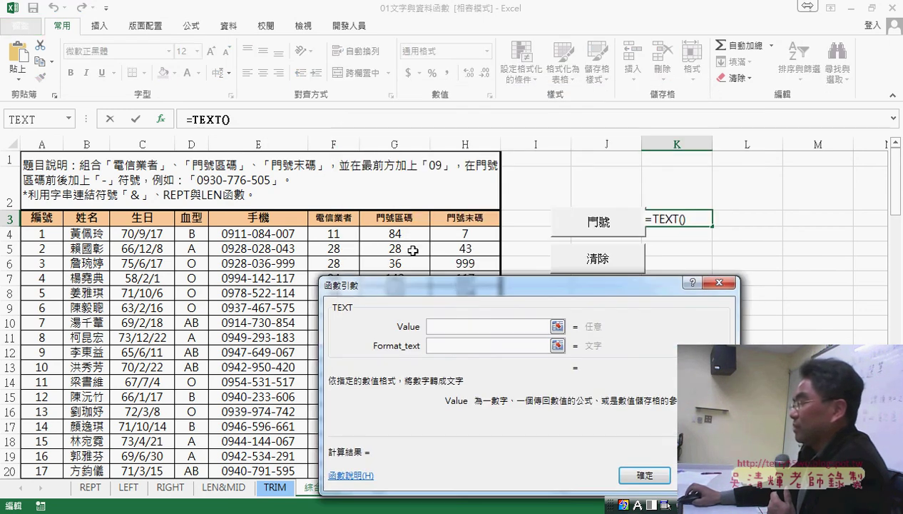
- Set TEXT's Value argument to G4 and its Format_text to 000
{"action": "left_click", "coordinate": [394, 233]}
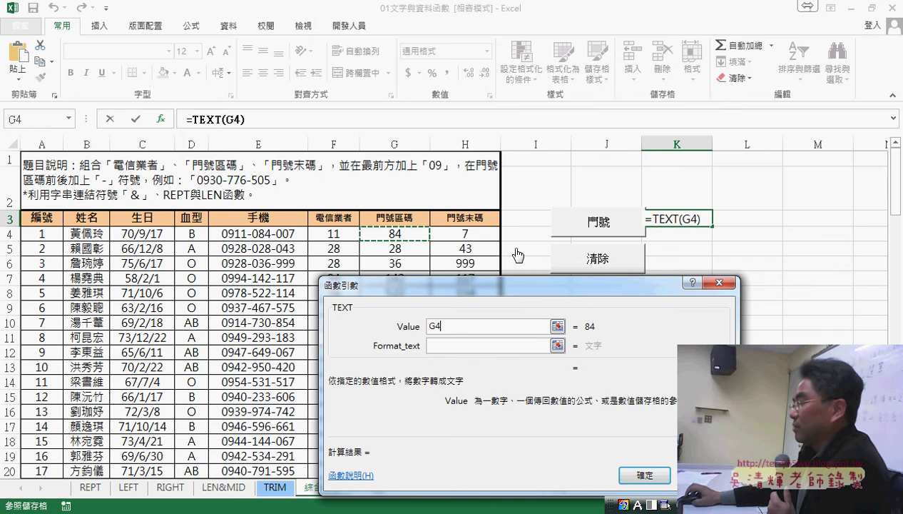
{"action": "left_click", "coordinate": [468, 345]}
{"action": "type", "text": "000"}
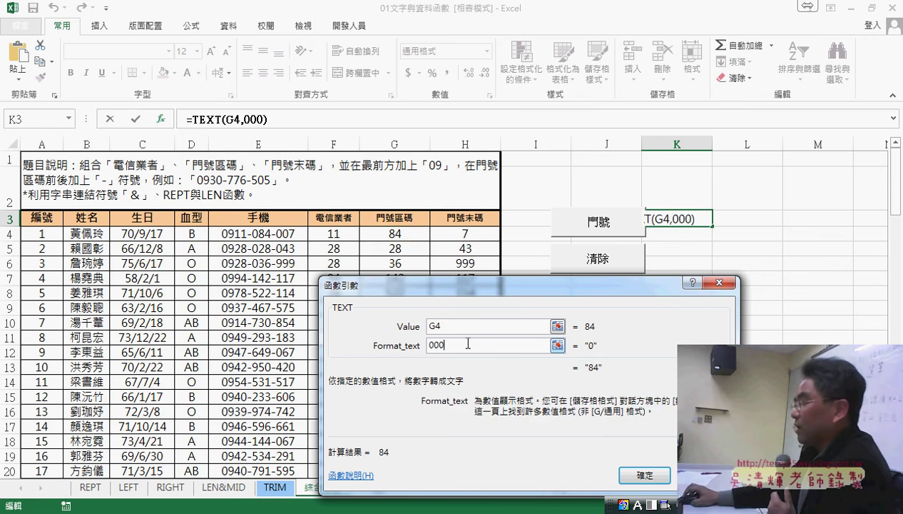
{"action": "left_click", "coordinate": [473, 327]}
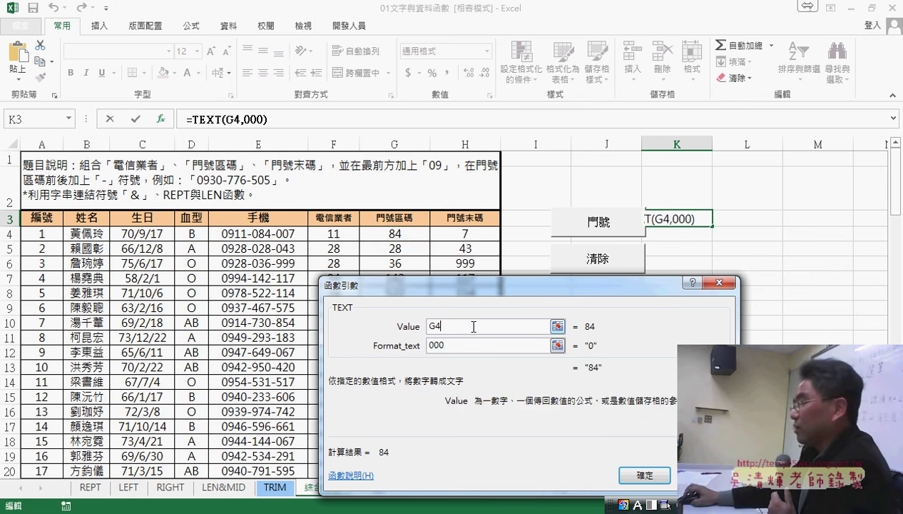
{"action": "left_click", "coordinate": [471, 341]}
{"action": "left_click", "coordinate": [468, 330]}
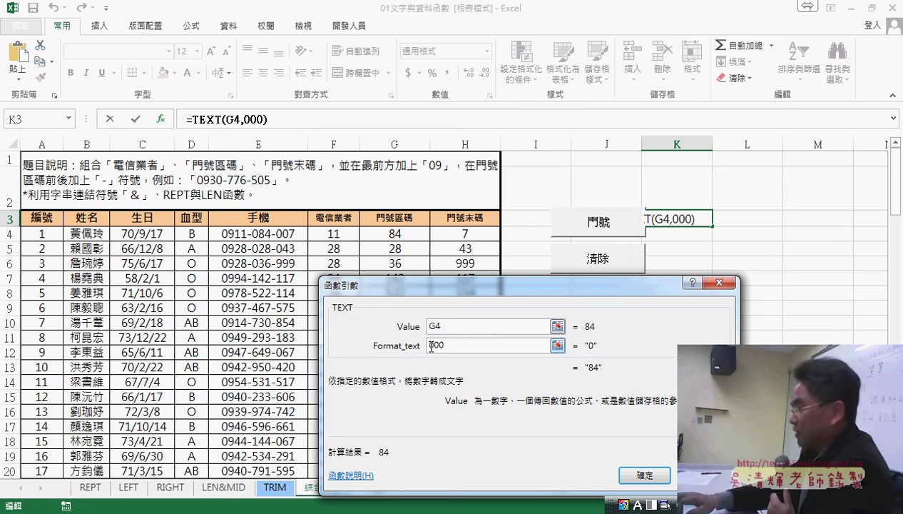
{"action": "left_click", "coordinate": [508, 345]}
- Quote the format as "000" and confirm =TEXT(G4,"000") in K3, showing 084
{"action": "key", "text": "Home"}
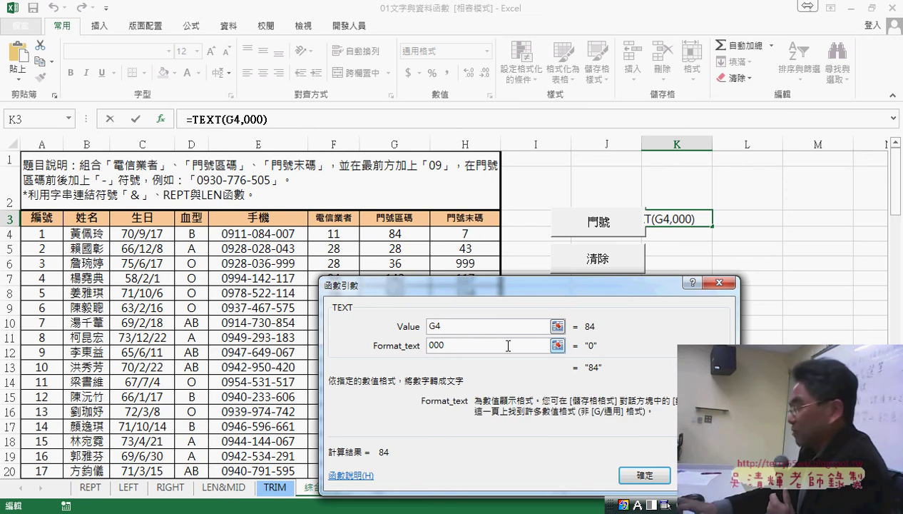
{"action": "type", "text": "\"000"}
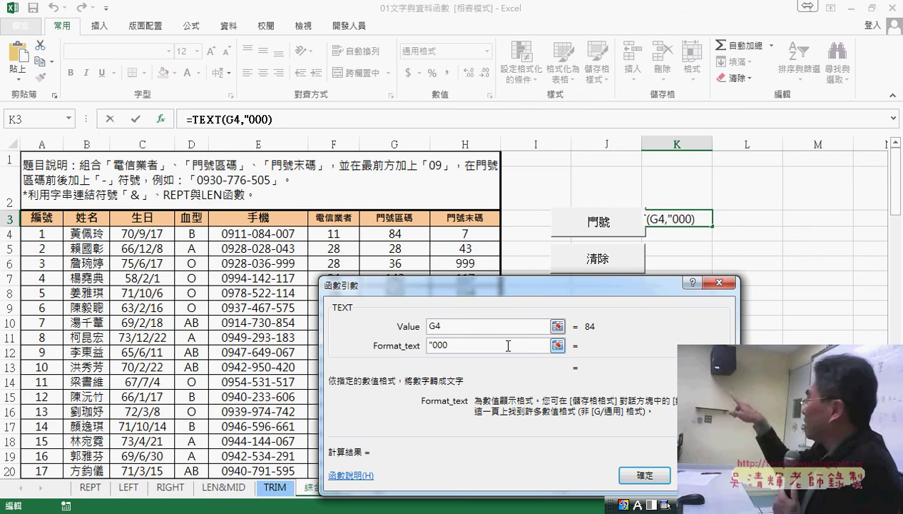
{"action": "type", "text": "\""}
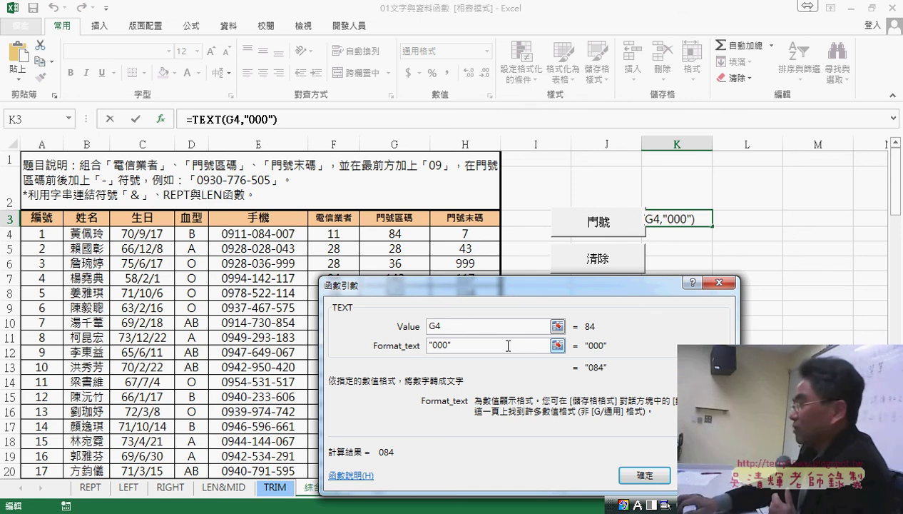
{"action": "key", "text": "BackSpace"}
{"action": "key", "text": "Home"}
{"action": "key", "text": "Delete"}
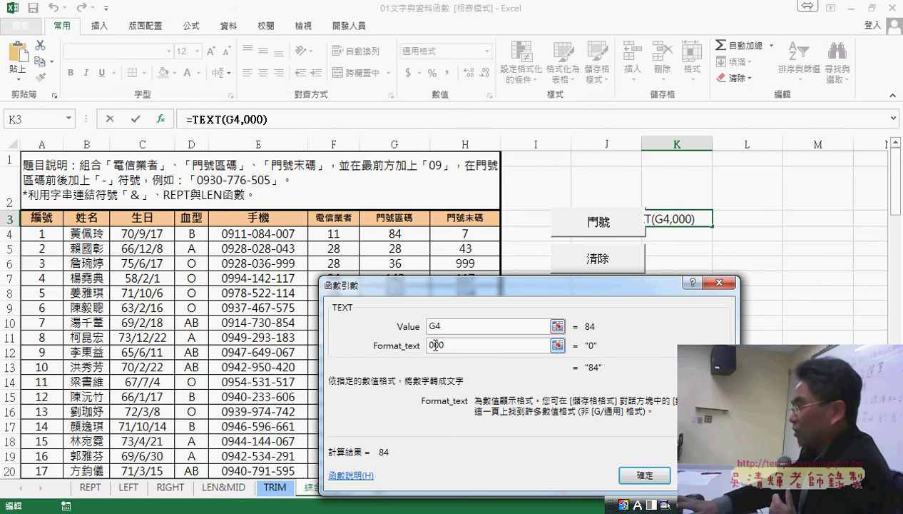
{"action": "type", "text": "\""}
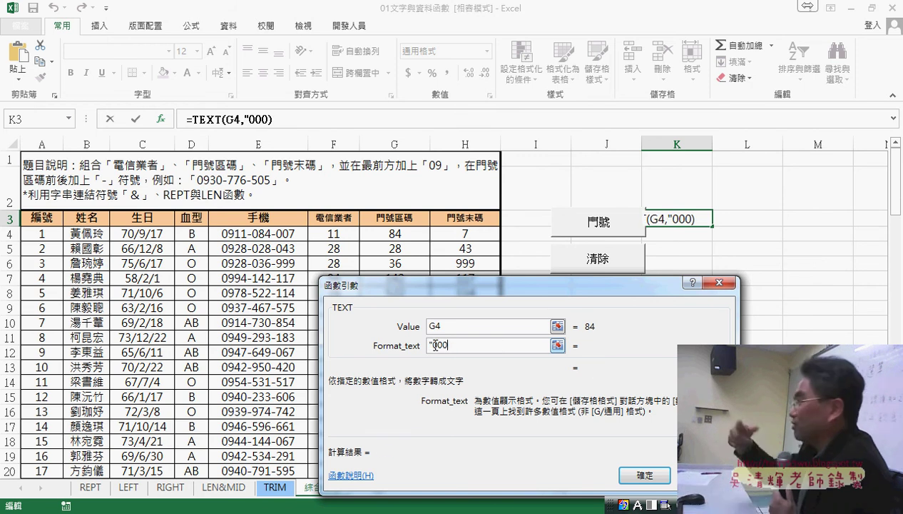
{"action": "key", "text": "End"}
{"action": "type", "text": "\""}
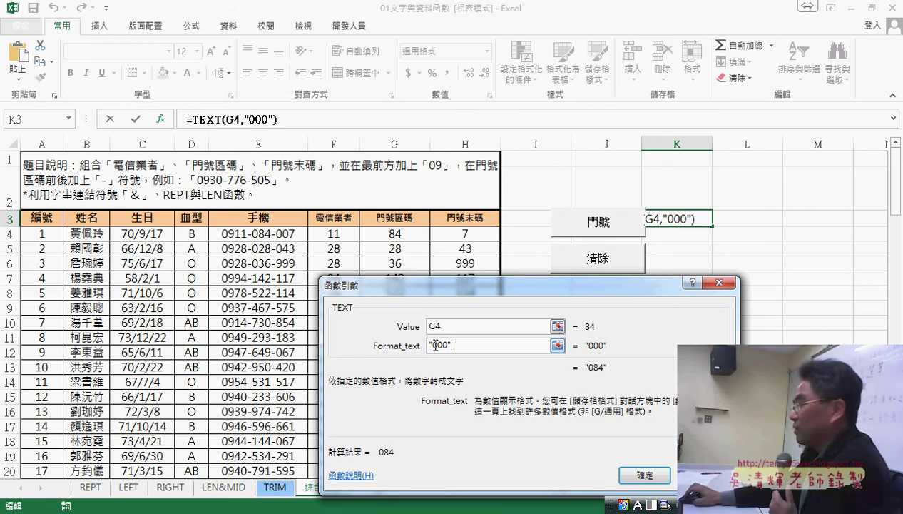
{"action": "left_click", "coordinate": [646, 476]}
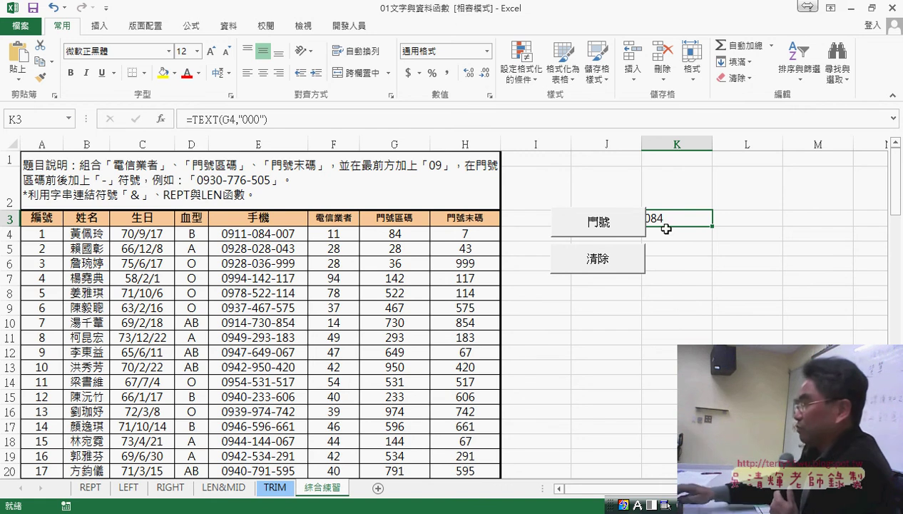
- Clear K3's TEXT formula and select E4 to view its formula
{"action": "key", "text": "Delete"}
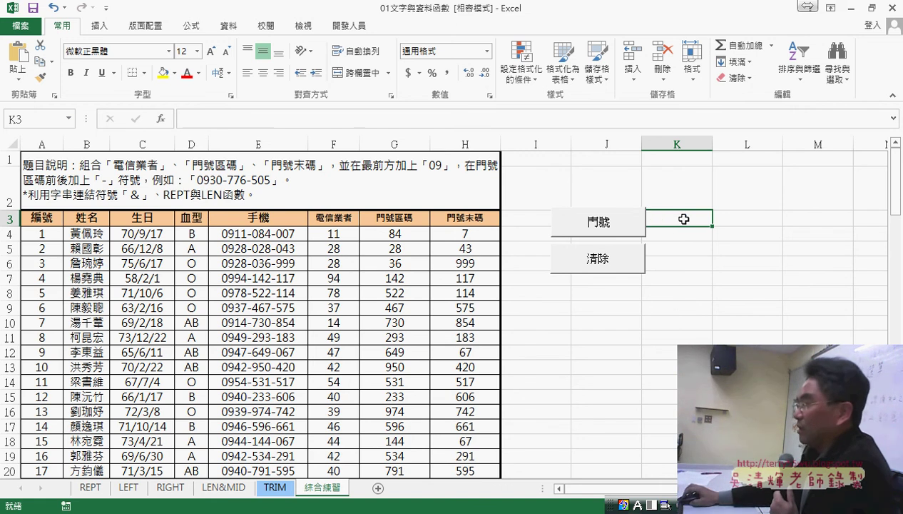
{"action": "left_click", "coordinate": [269, 236]}
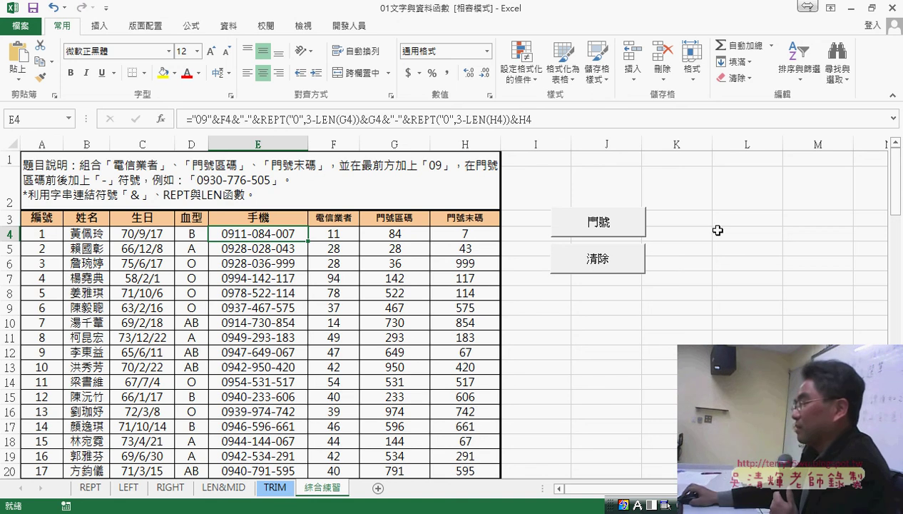
- Run the 門號 macro button to refill E4:E20 with static phone-number values
{"action": "left_click", "coordinate": [627, 266]}
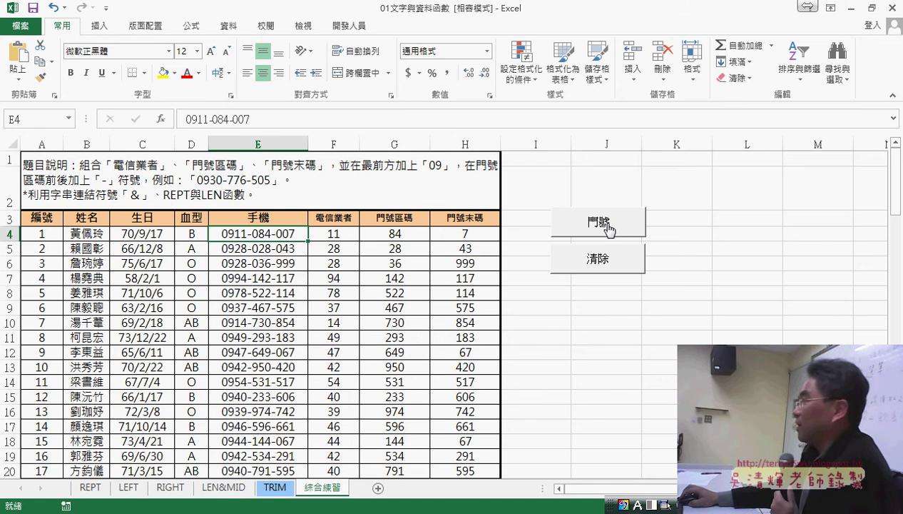